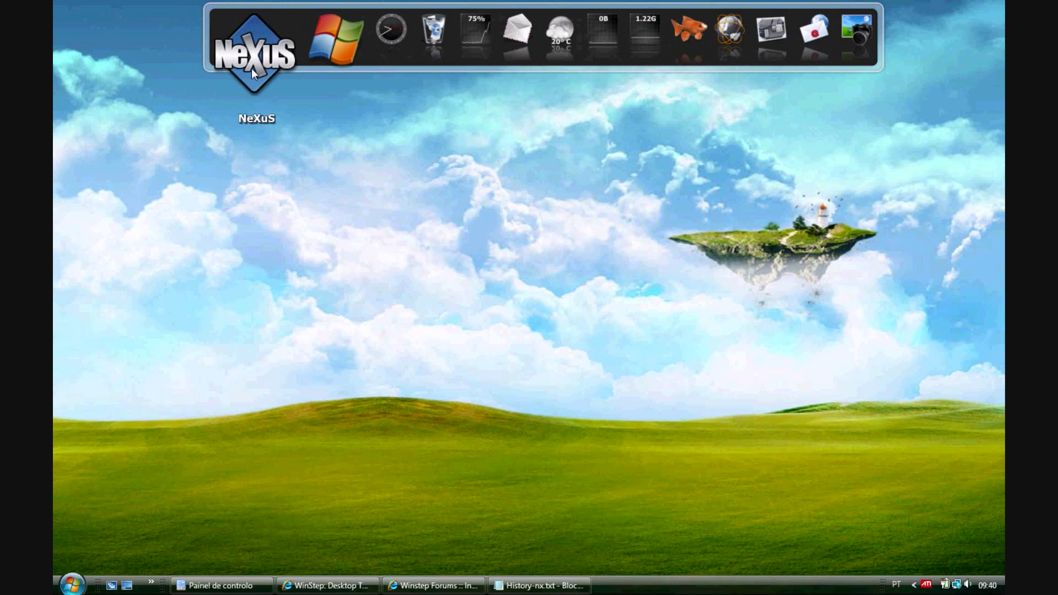
Try the Flat Magnify and Zoom mouseover effects on the dock.
{"action": "right_click", "coordinate": [251, 68]}
{"action": "mouse_move", "coordinate": [286, 146]}
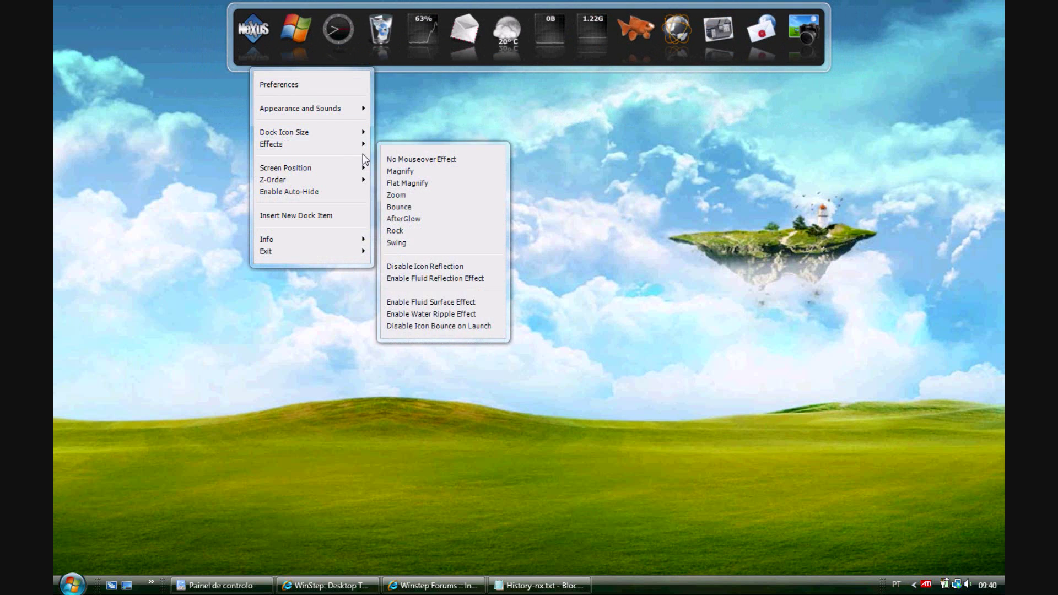
{"action": "left_click", "coordinate": [428, 184]}
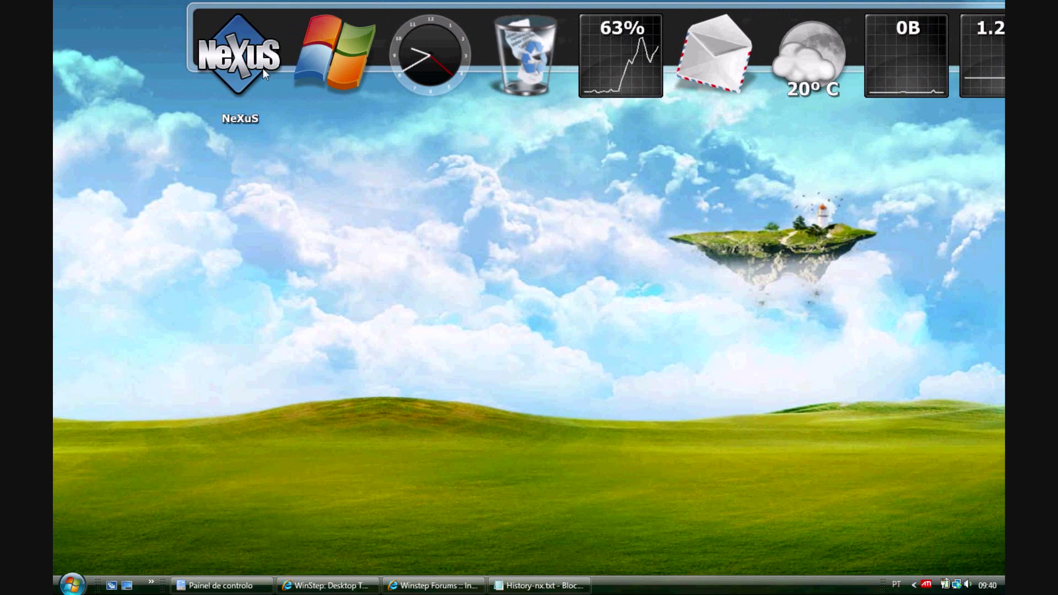
{"action": "right_click", "coordinate": [263, 67]}
{"action": "mouse_move", "coordinate": [296, 153]}
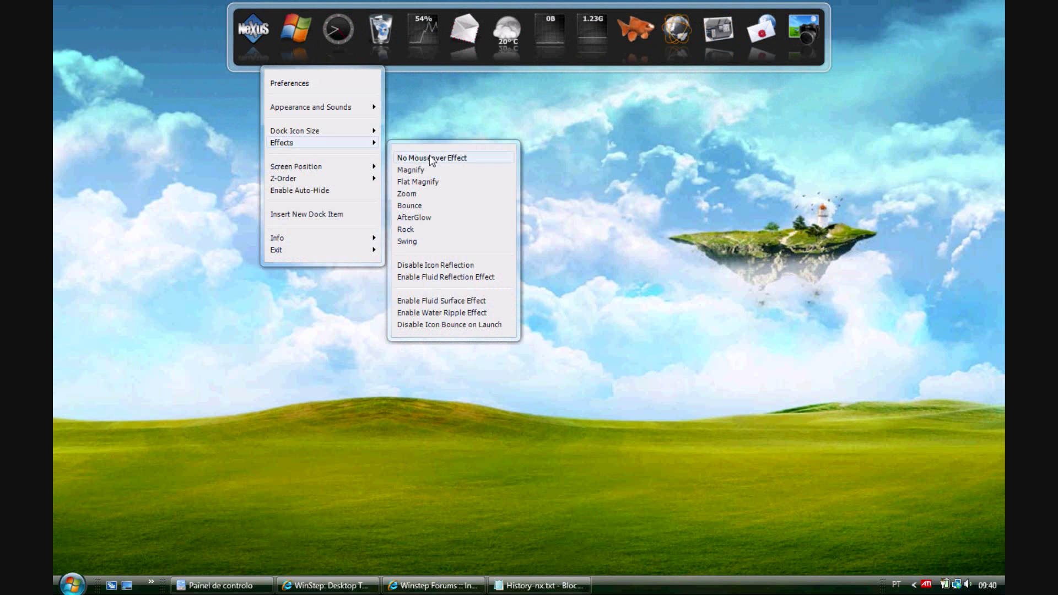
{"action": "left_click", "coordinate": [433, 194]}
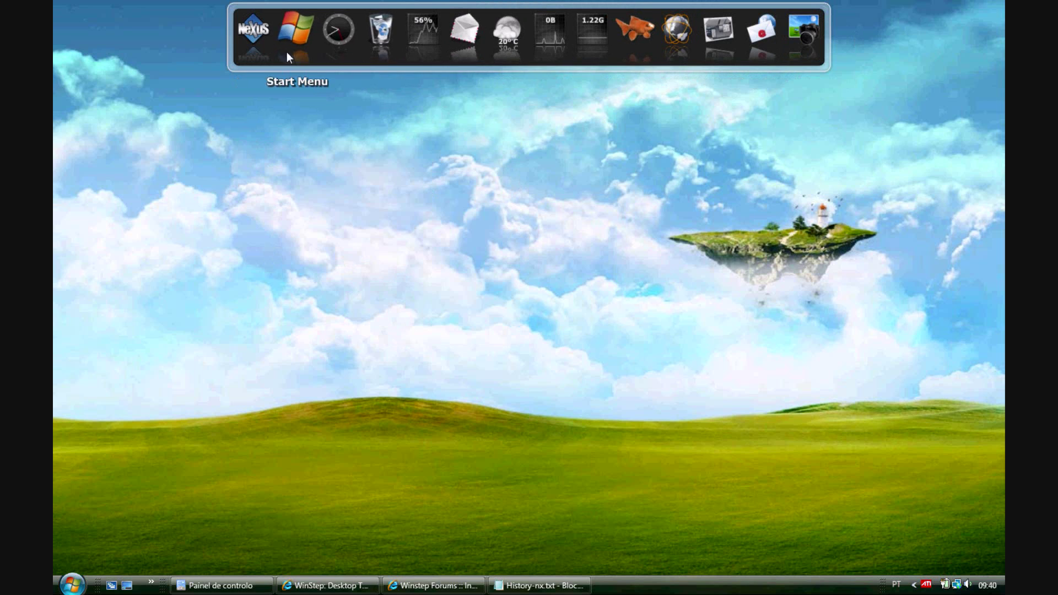
Try the Bounce and AfterGlow mouseover effects on the dock icons.
{"action": "right_click", "coordinate": [256, 47]}
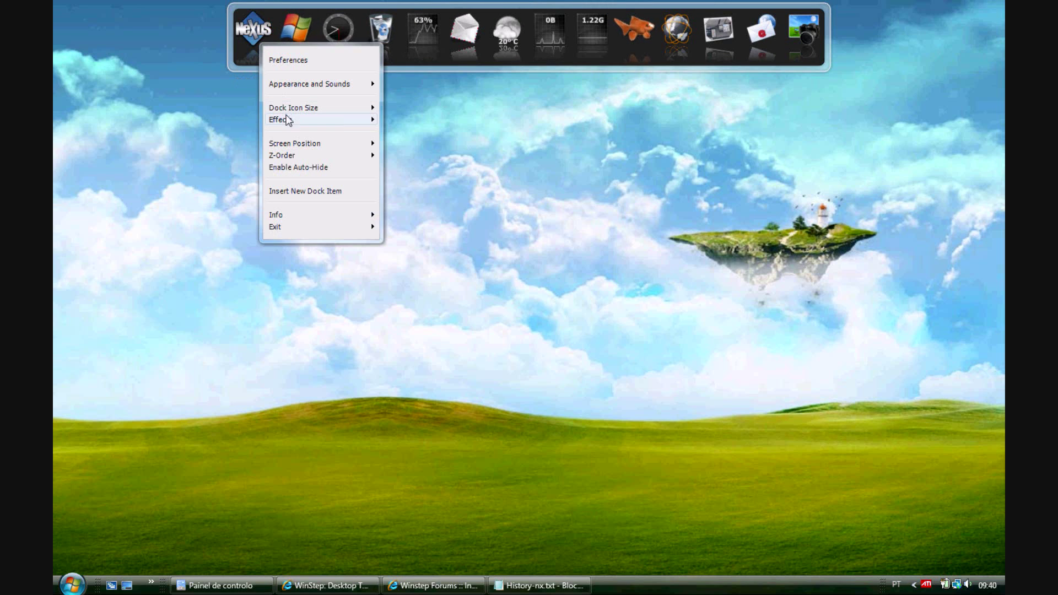
{"action": "mouse_move", "coordinate": [287, 121]}
{"action": "left_click", "coordinate": [422, 184]}
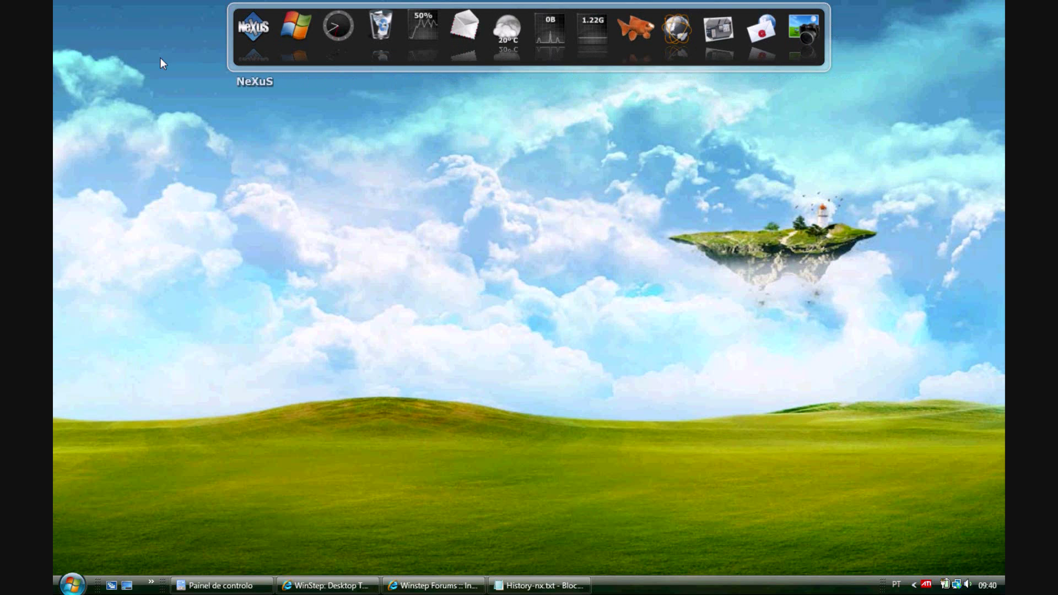
{"action": "right_click", "coordinate": [253, 55]}
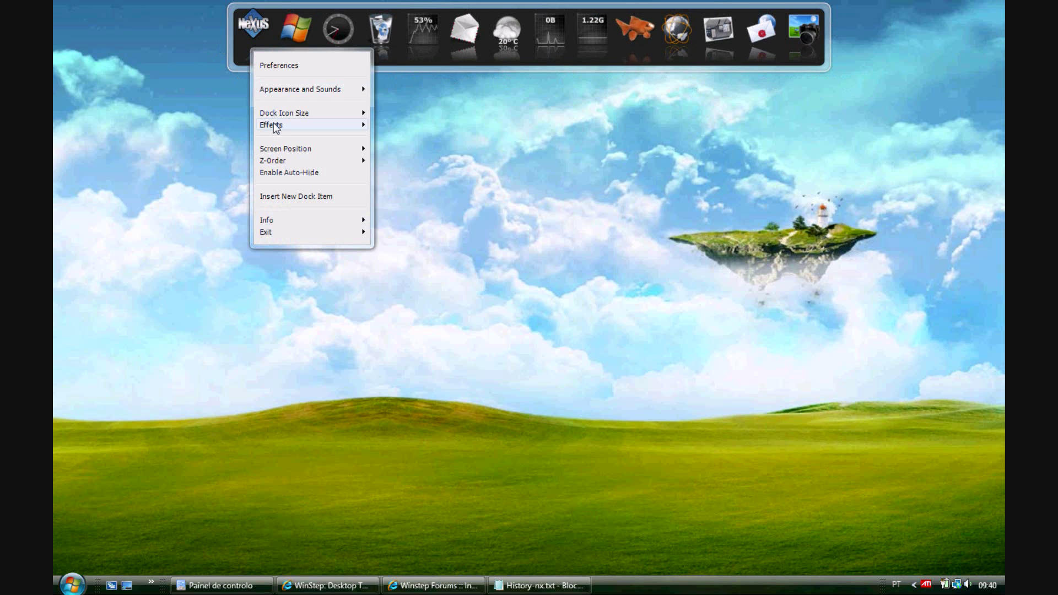
{"action": "mouse_move", "coordinate": [293, 132]}
{"action": "left_click", "coordinate": [424, 200]}
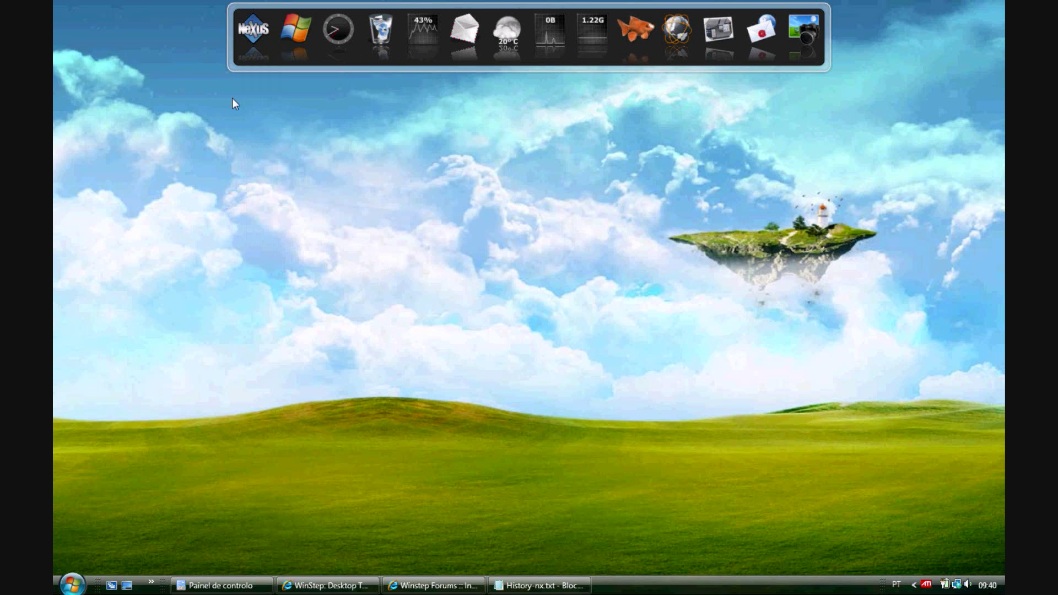
Try the Rock and Swing mouseover effects on the dock icons.
{"action": "right_click", "coordinate": [257, 43]}
{"action": "mouse_move", "coordinate": [290, 124]}
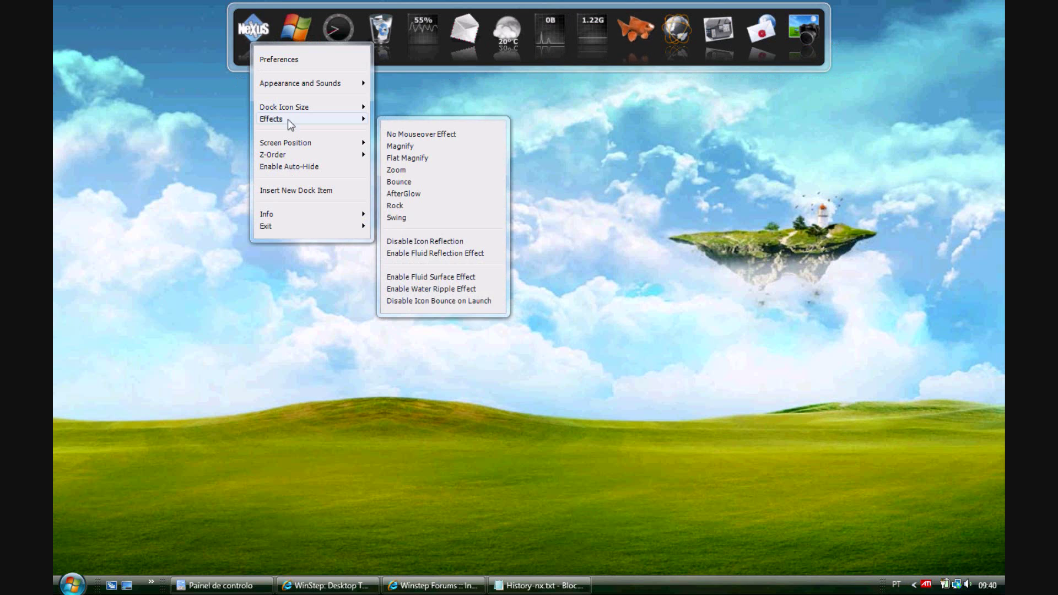
{"action": "left_click", "coordinate": [417, 218]}
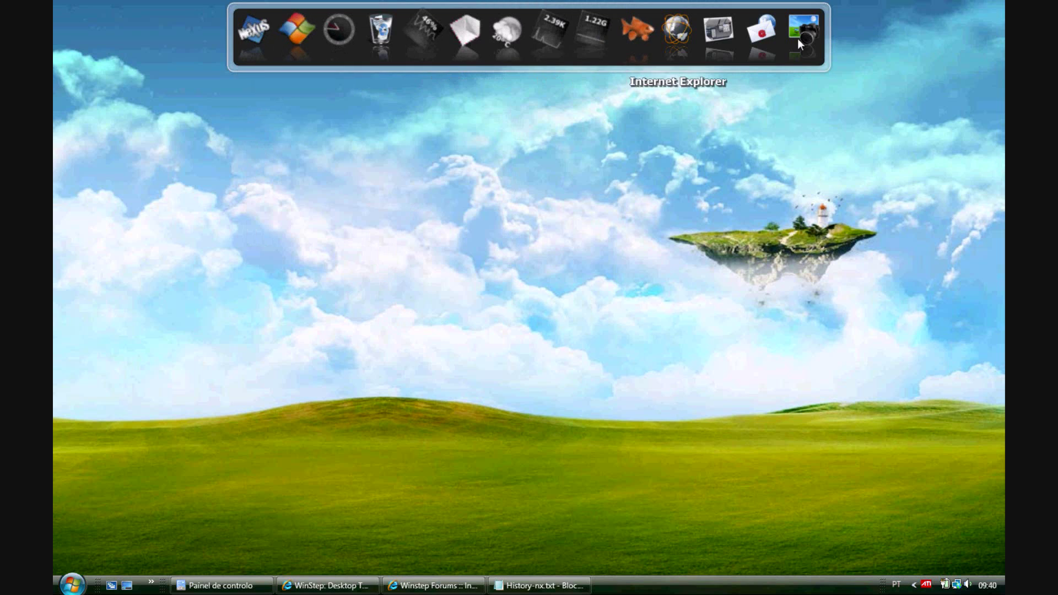
{"action": "right_click", "coordinate": [257, 54]}
{"action": "mouse_move", "coordinate": [277, 128]}
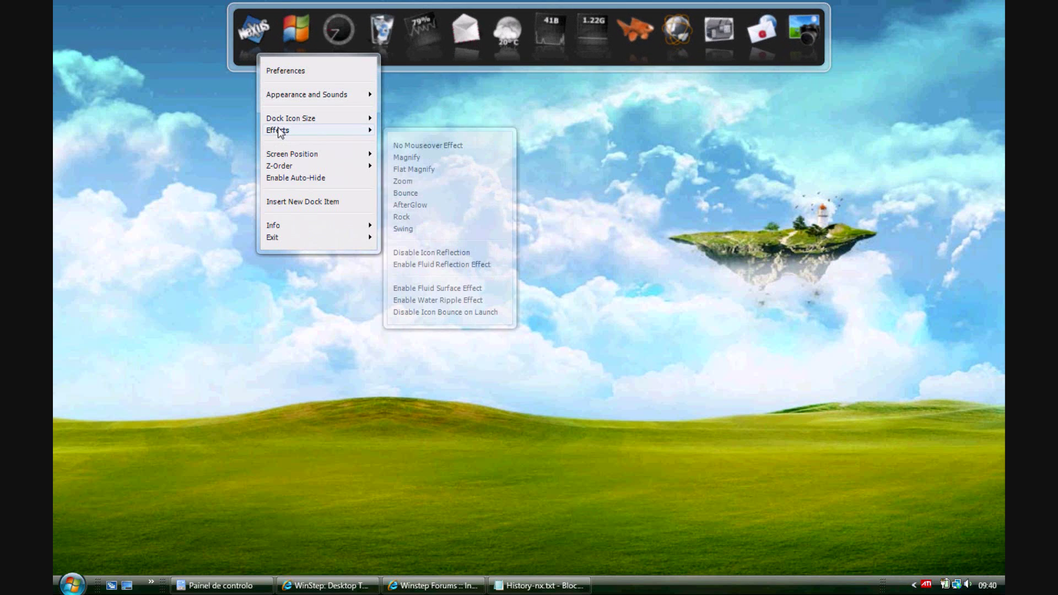
{"action": "left_click", "coordinate": [419, 228]}
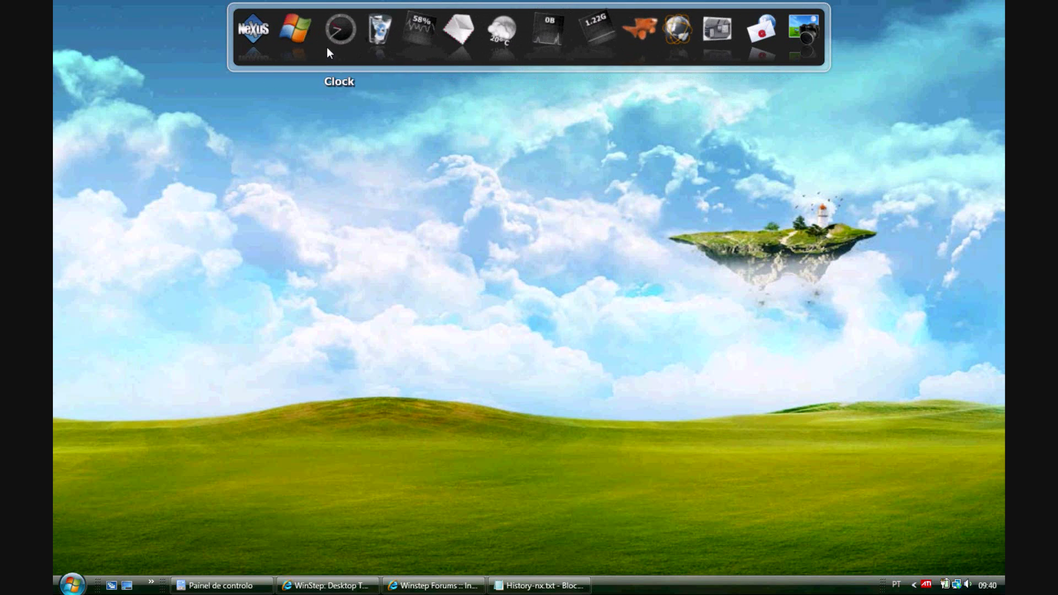
Set the dock's mouseover effect to Magnify.
{"action": "right_click", "coordinate": [254, 50]}
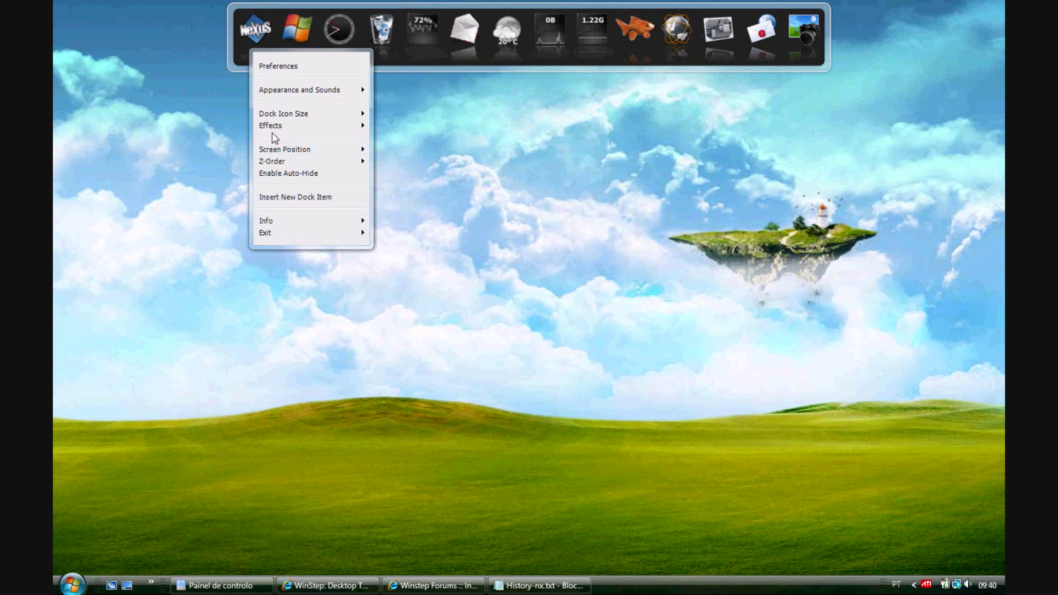
{"action": "mouse_move", "coordinate": [275, 128]}
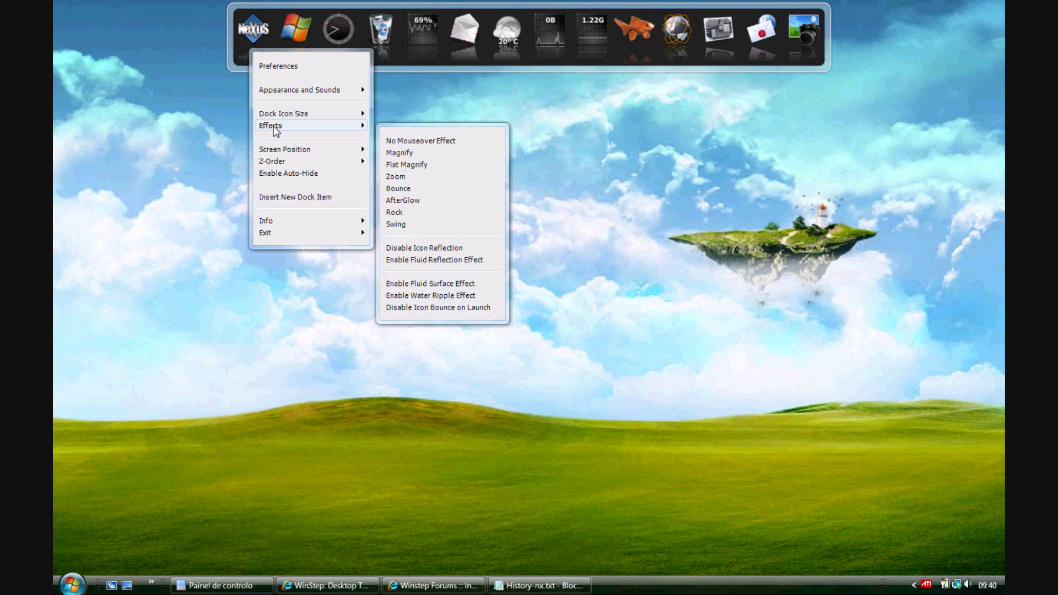
{"action": "left_click", "coordinate": [422, 151]}
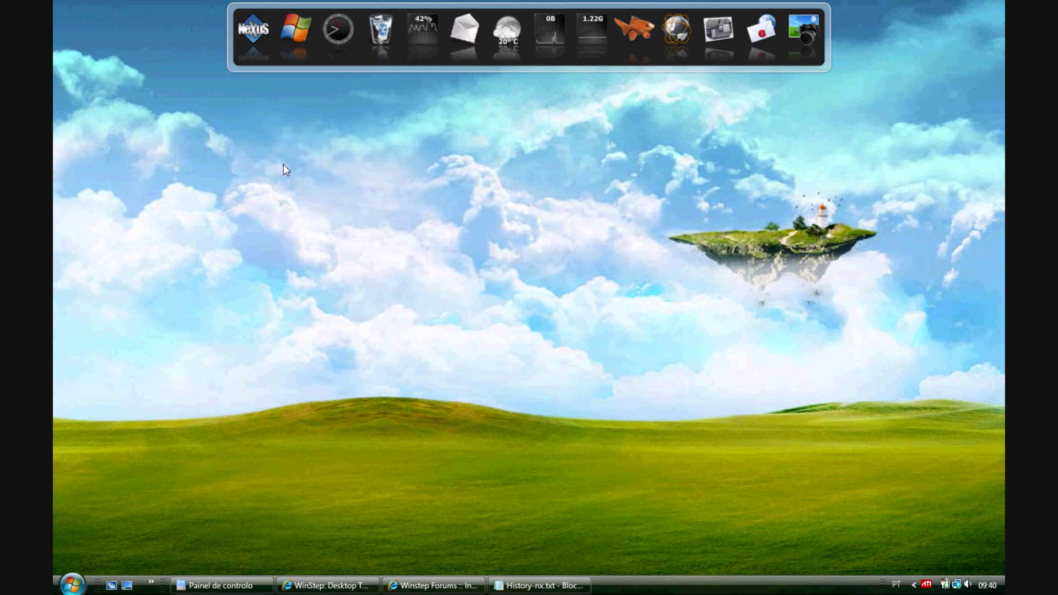
Open the dock's position preferences and turn off docking to the screen edge to make it a floating dock.
{"action": "right_click", "coordinate": [256, 55]}
{"action": "left_click", "coordinate": [275, 71]}
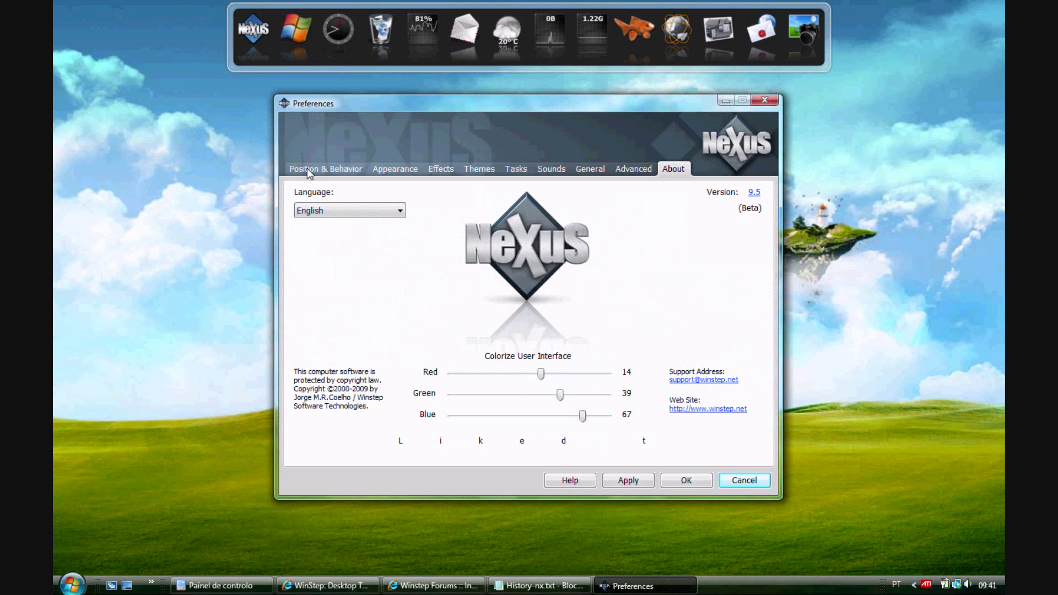
{"action": "left_click", "coordinate": [307, 170]}
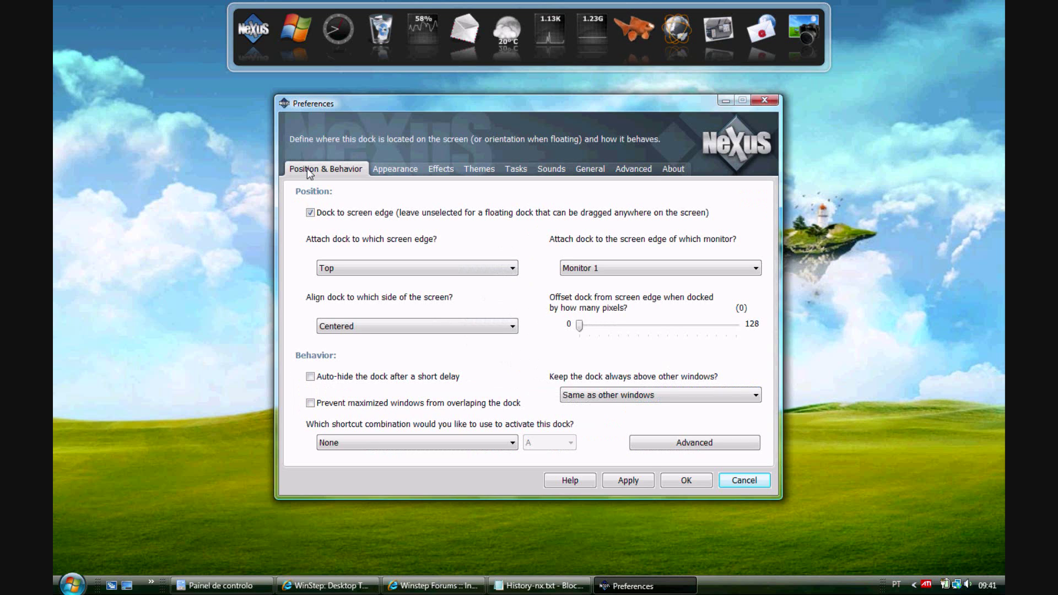
{"action": "left_click", "coordinate": [310, 213]}
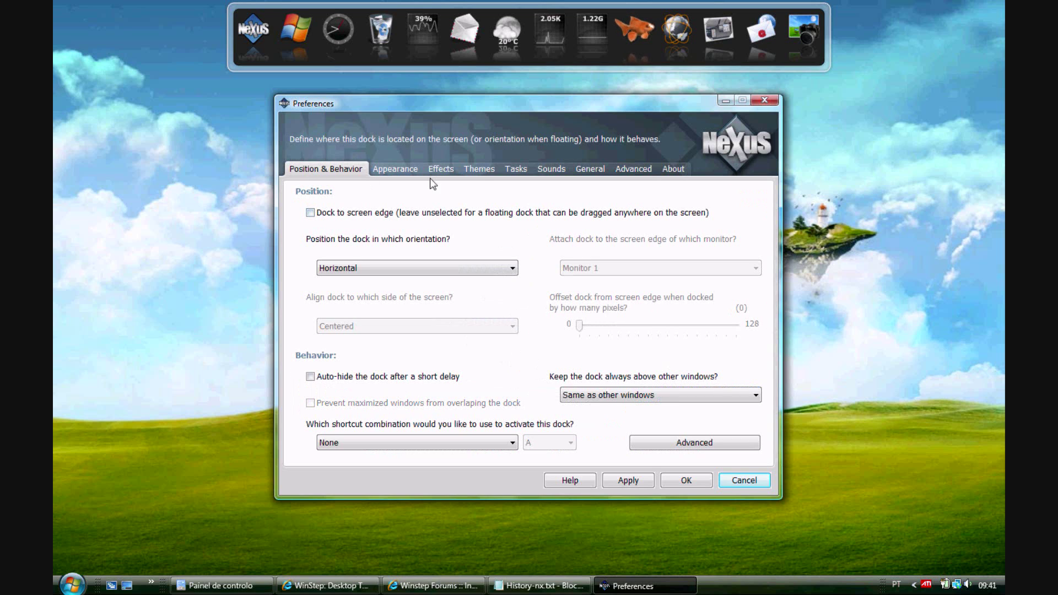
Look through the Gradients and Marble tile sets in the dock's theme preferences.
{"action": "left_click", "coordinate": [479, 170]}
{"action": "left_click", "coordinate": [385, 193]}
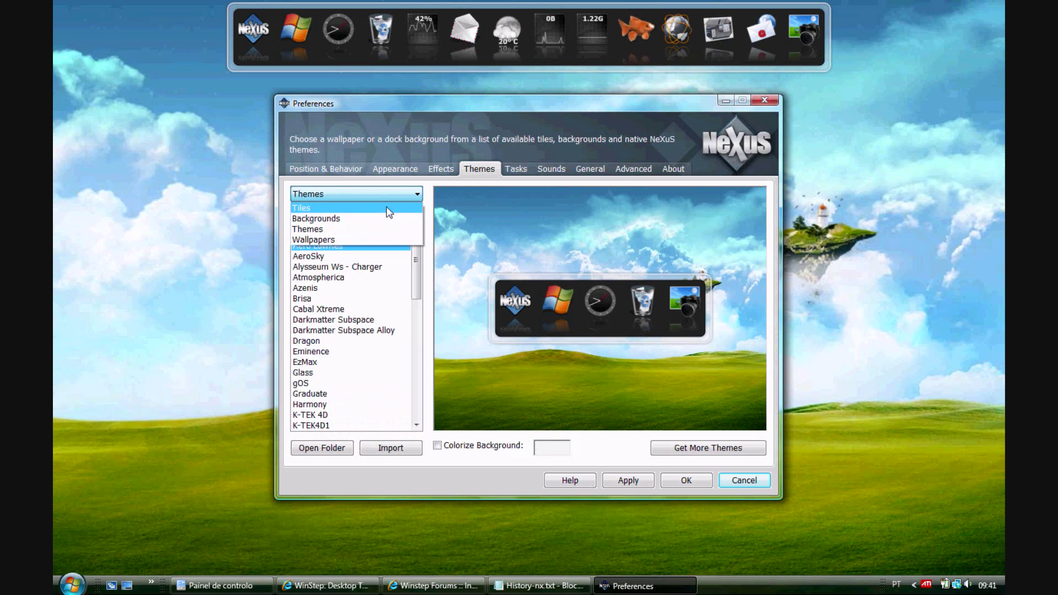
{"action": "left_click", "coordinate": [377, 209]}
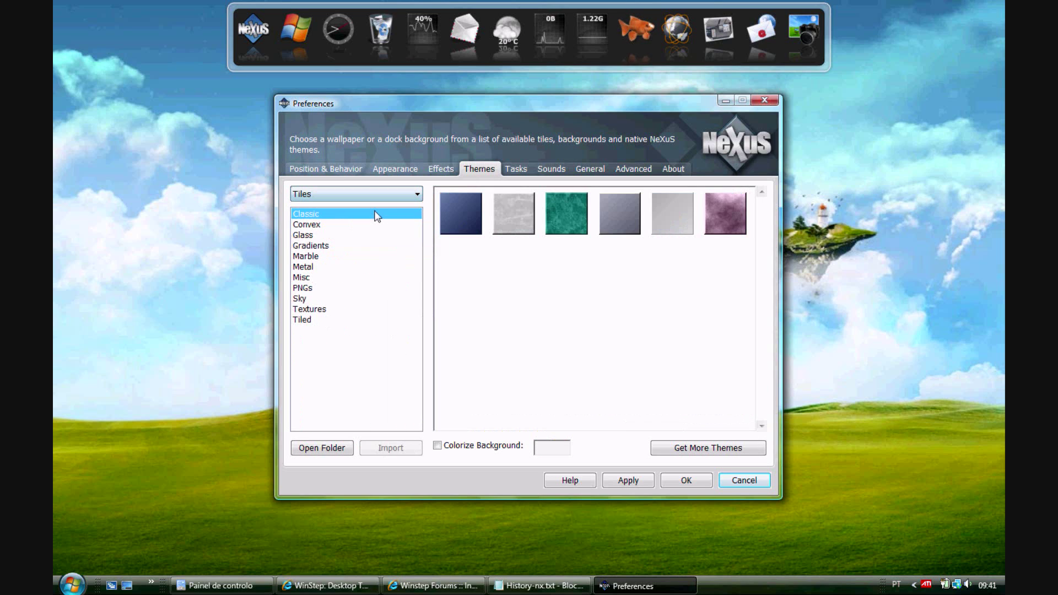
{"action": "left_click", "coordinate": [325, 246]}
{"action": "left_click", "coordinate": [322, 258]}
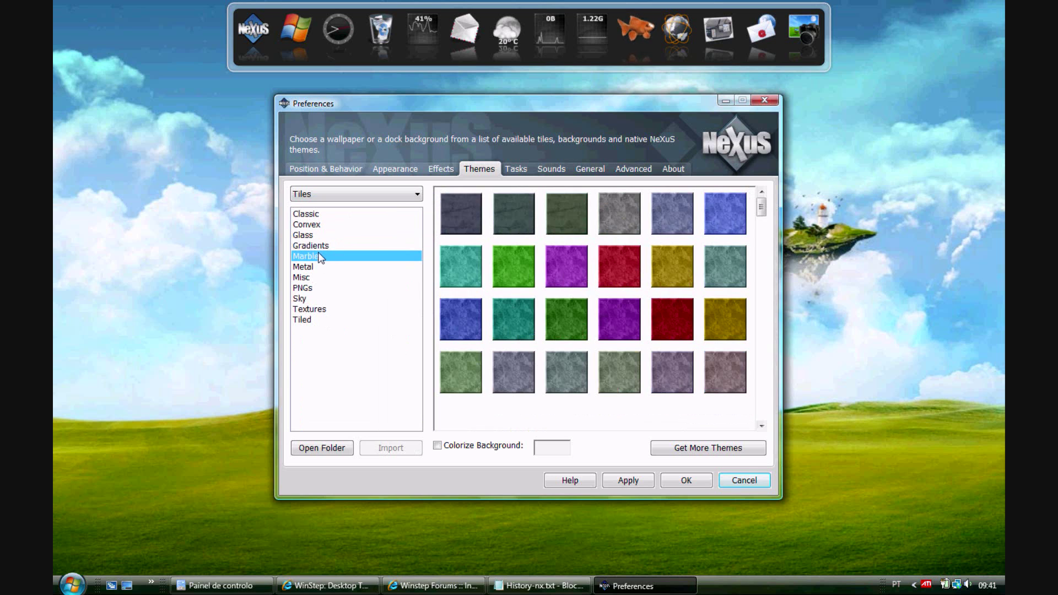
Apply the NX-WaterBath theme and move the floating dock down onto the grassy part of the desktop.
{"action": "left_click", "coordinate": [347, 199]}
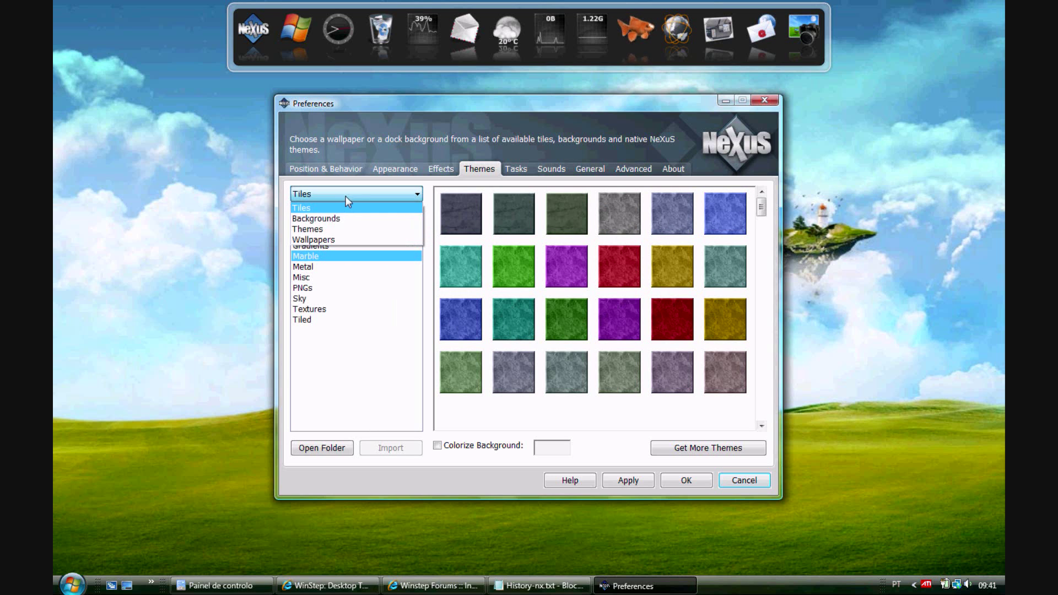
{"action": "left_click", "coordinate": [329, 229]}
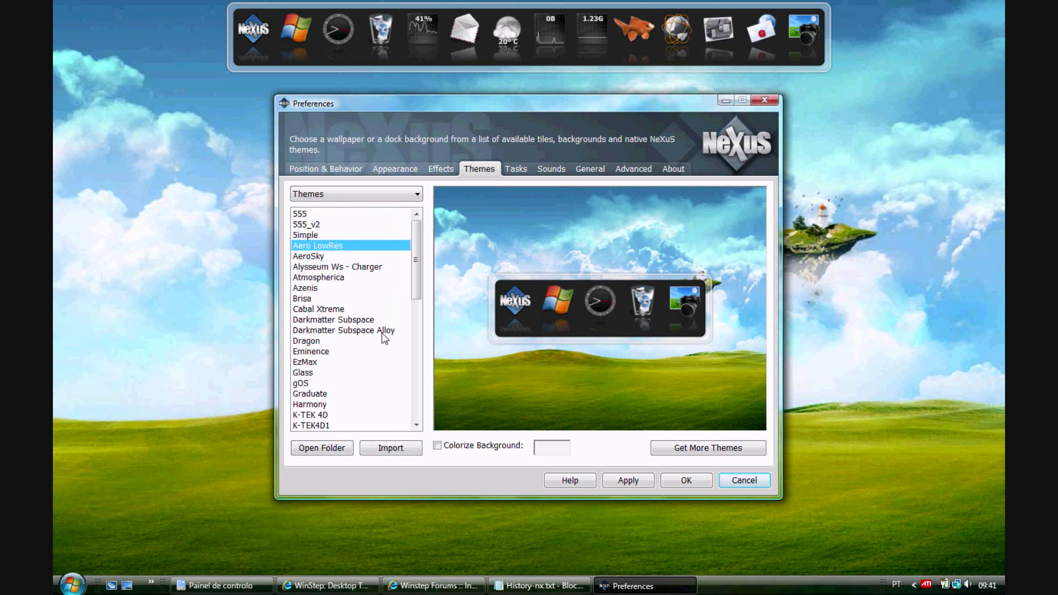
{"action": "left_click_drag", "start_coordinate": [416, 285], "coordinate": [416, 353]}
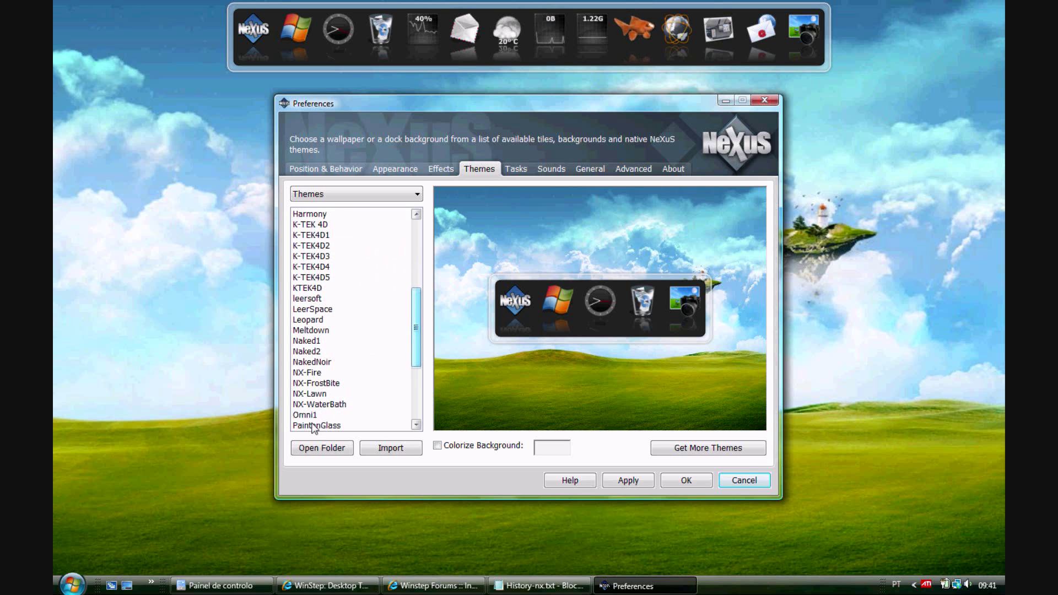
{"action": "left_click", "coordinate": [320, 406]}
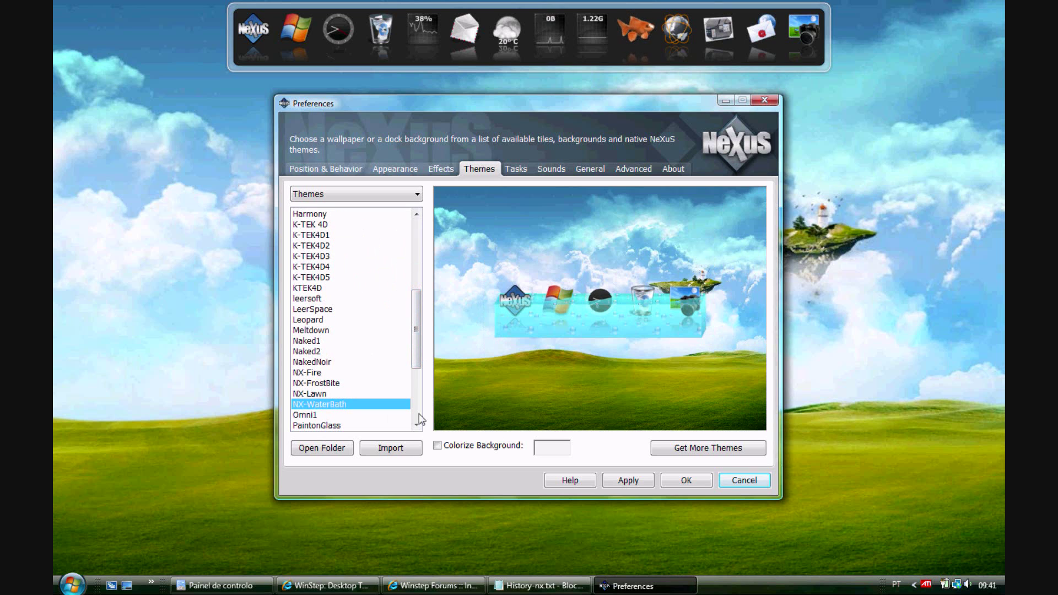
{"action": "left_click", "coordinate": [683, 481]}
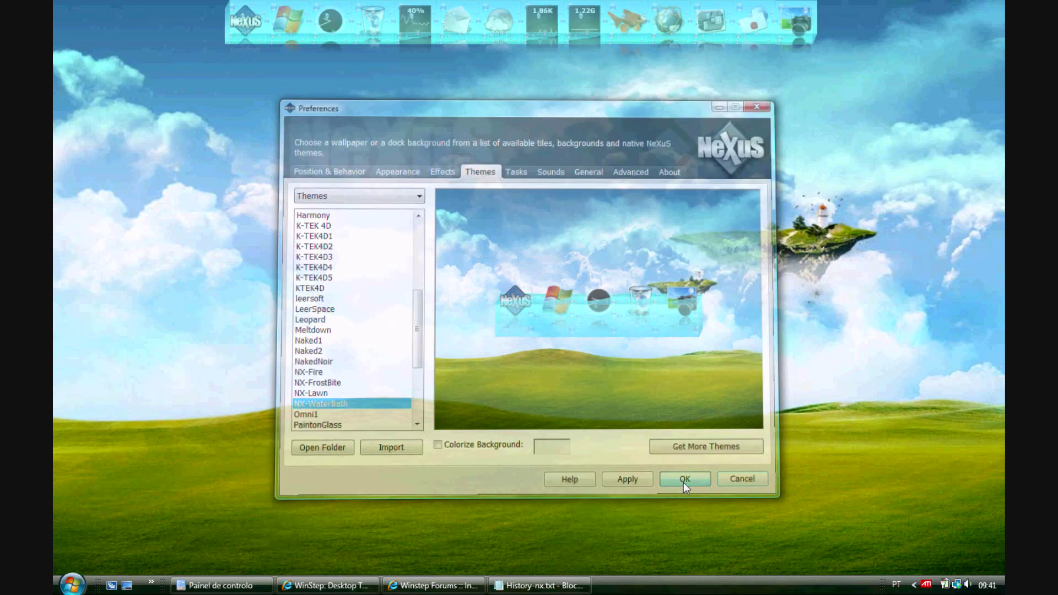
{"action": "left_click_drag", "start_coordinate": [250, 15], "coordinate": [273, 465]}
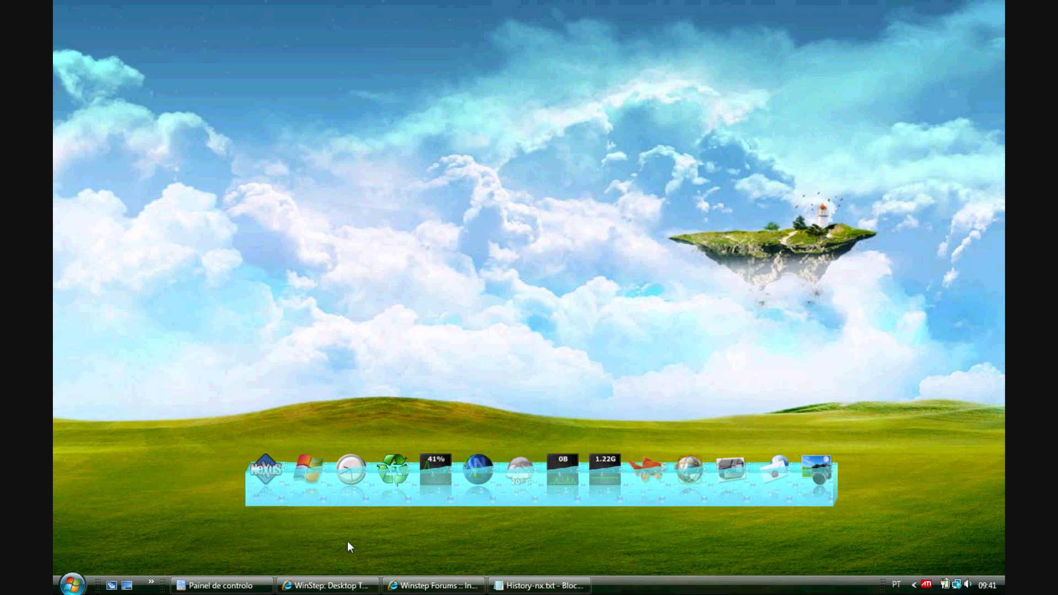
Enable the dock's Fluid Reflection Effect and Fluid Surface Effect.
{"action": "right_click", "coordinate": [270, 493]}
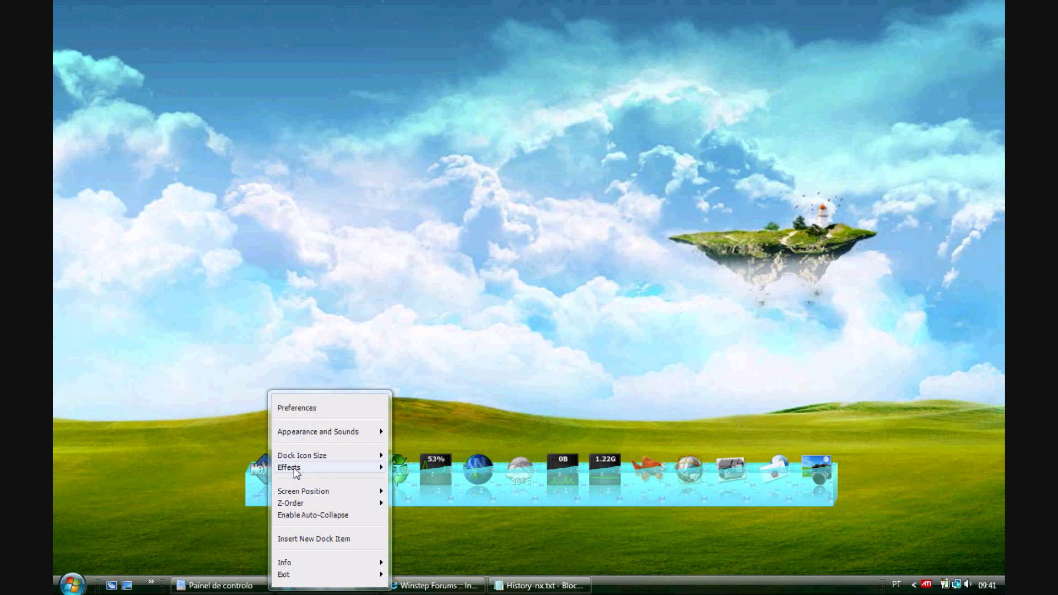
{"action": "mouse_move", "coordinate": [296, 472]}
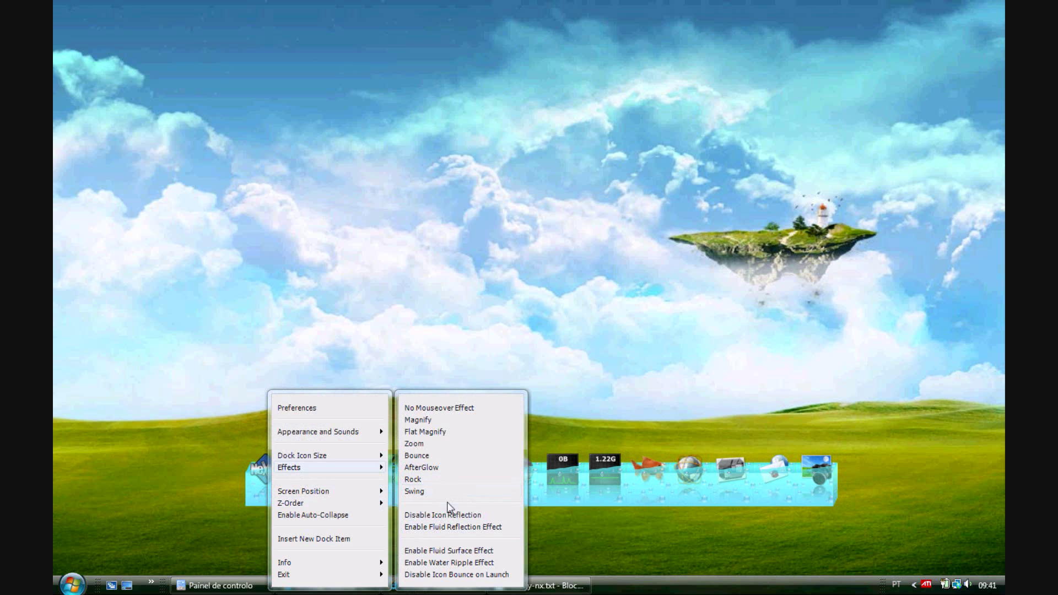
{"action": "left_click", "coordinate": [444, 527]}
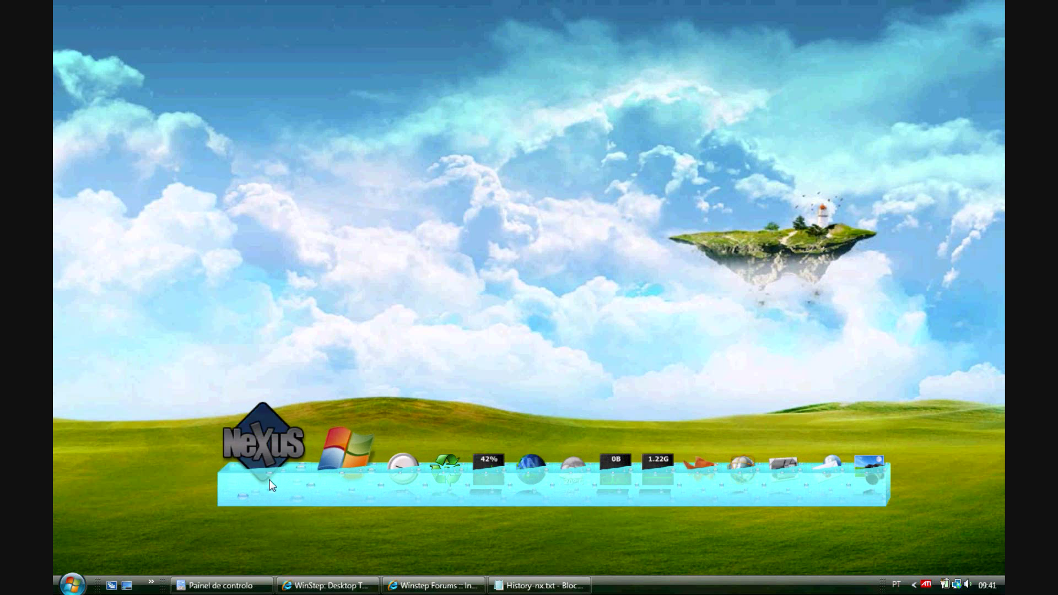
{"action": "right_click", "coordinate": [272, 493]}
{"action": "mouse_move", "coordinate": [288, 472]}
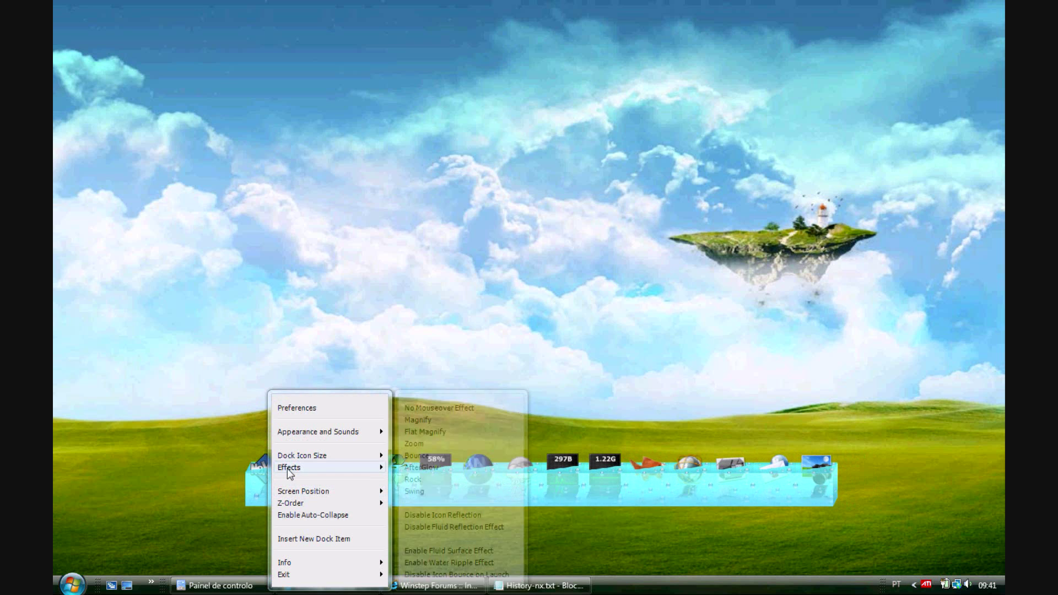
{"action": "left_click", "coordinate": [449, 552]}
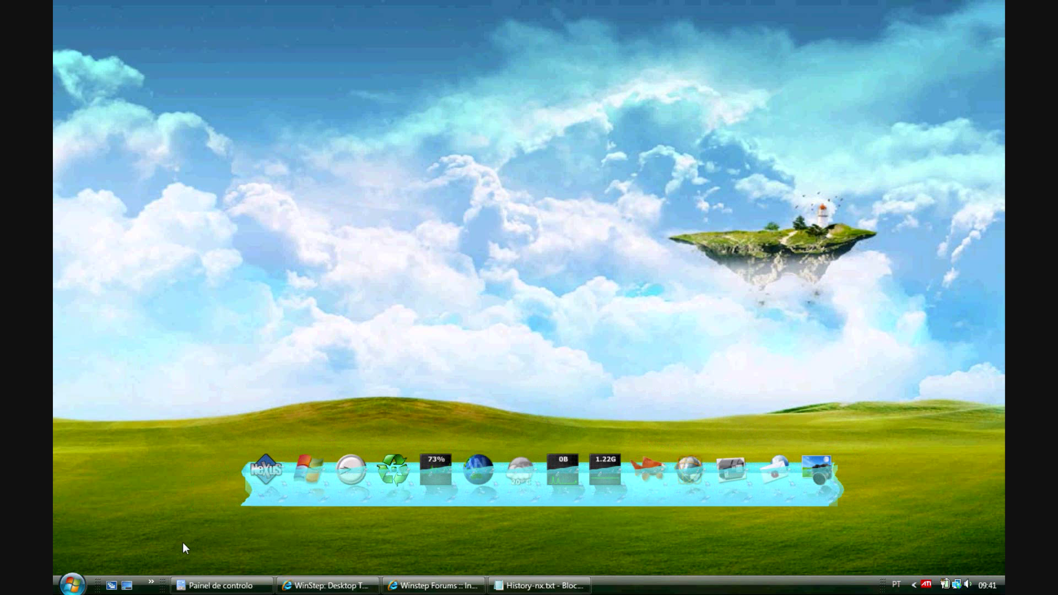
Disable the icon reflection effect for the dock.
{"action": "right_click", "coordinate": [261, 487]}
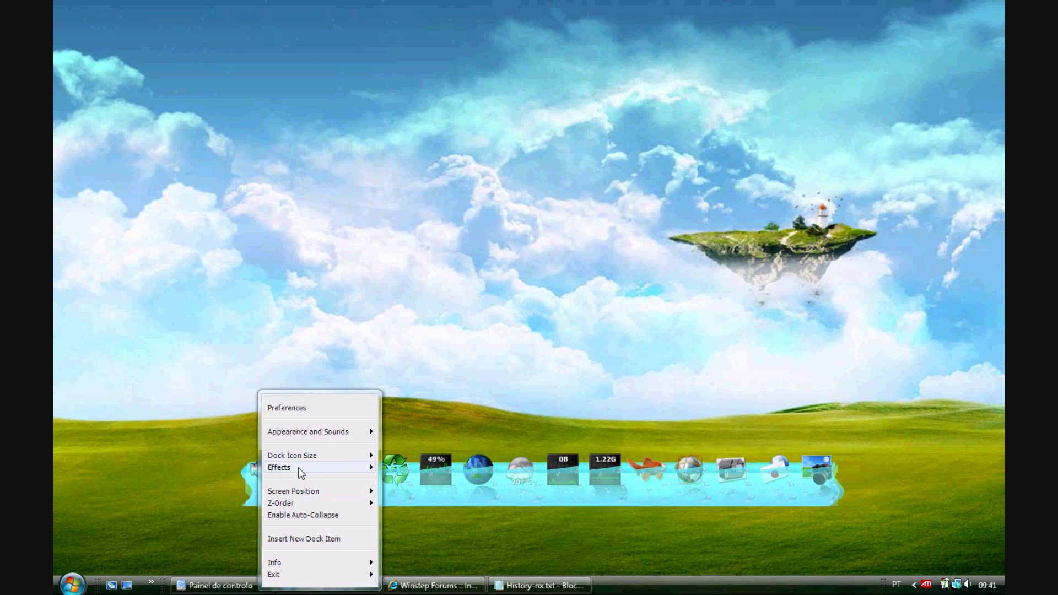
{"action": "mouse_move", "coordinate": [301, 473]}
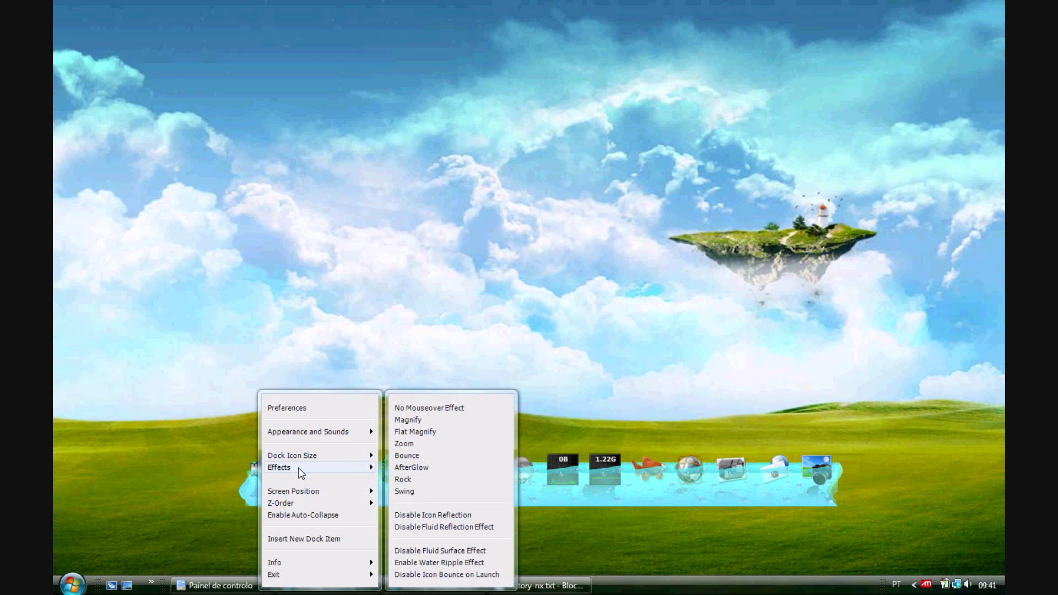
{"action": "left_click", "coordinate": [427, 516]}
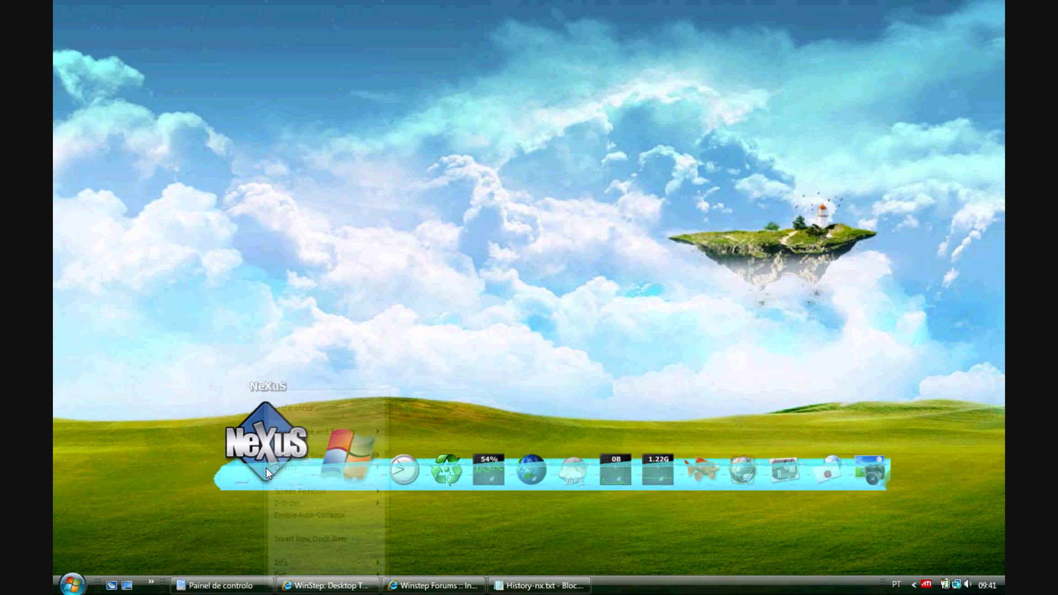
Apply the NX-Lawn theme to the dock.
{"action": "mouse_move", "coordinate": [302, 435]}
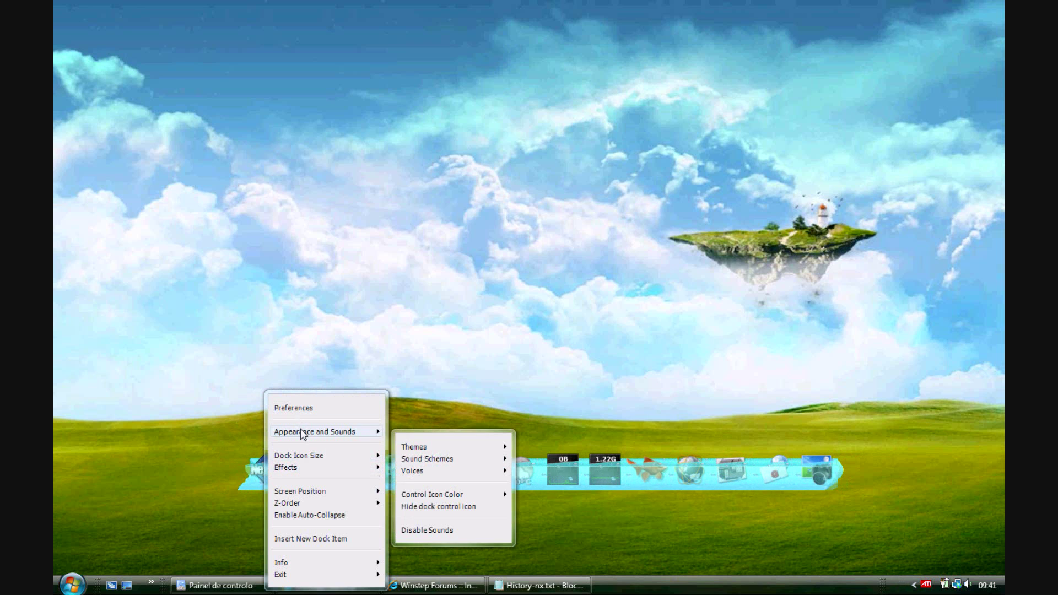
{"action": "mouse_move", "coordinate": [476, 452]}
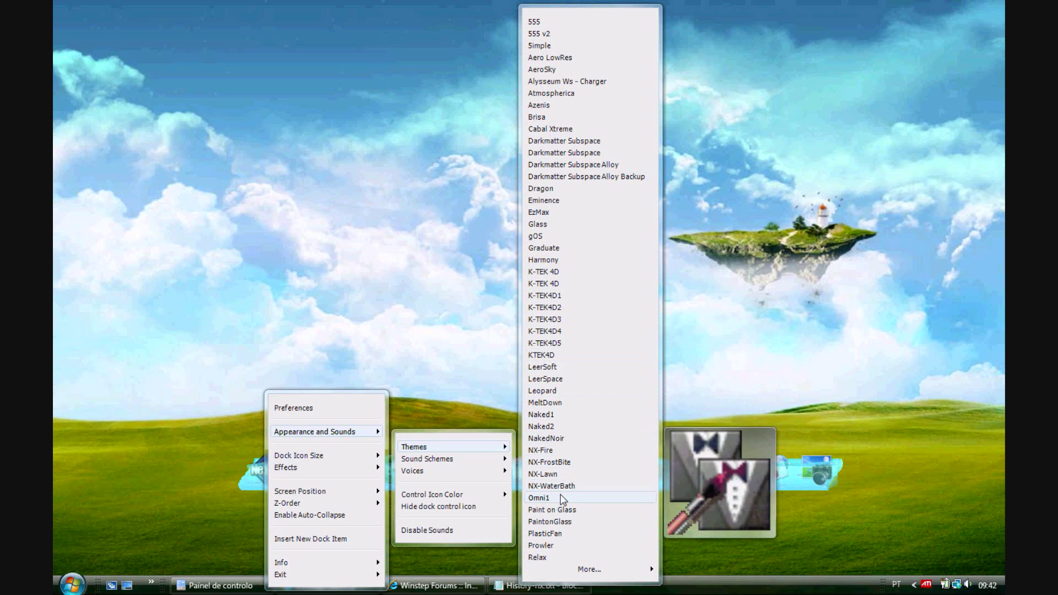
{"action": "left_click", "coordinate": [543, 474]}
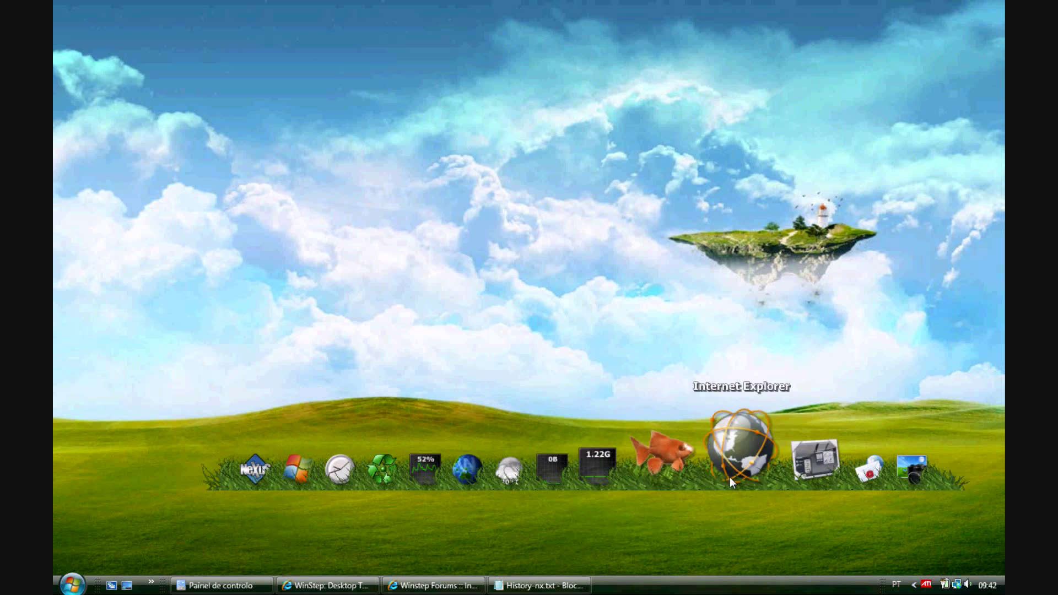
Open the dock preferences and set how much of each icon is reflected to 50%.
{"action": "right_click", "coordinate": [308, 471]}
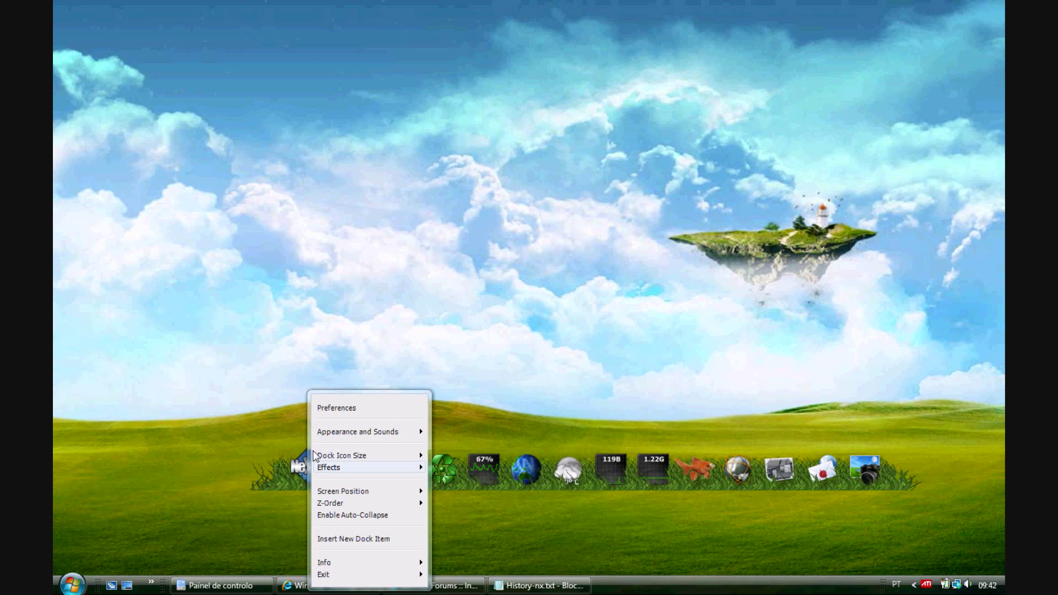
{"action": "left_click", "coordinate": [326, 408]}
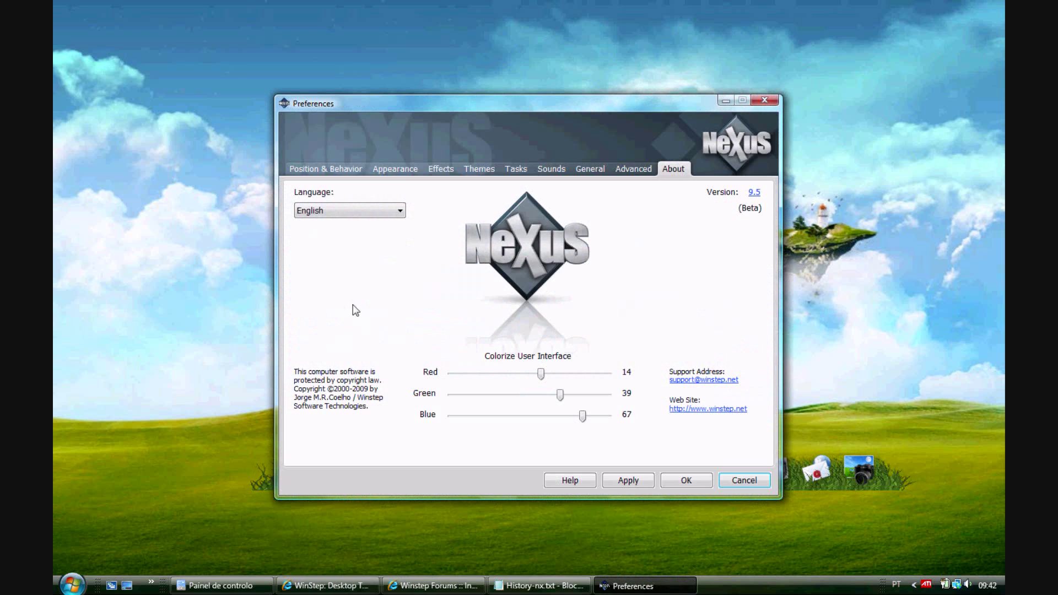
{"action": "left_click", "coordinate": [395, 169]}
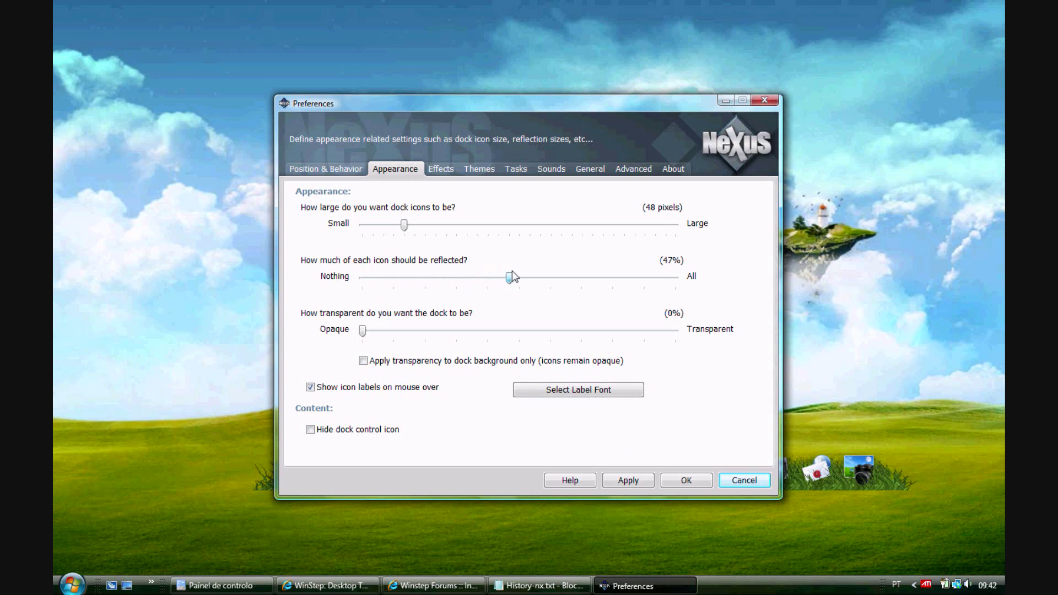
{"action": "left_click_drag", "start_coordinate": [515, 271], "coordinate": [522, 272]}
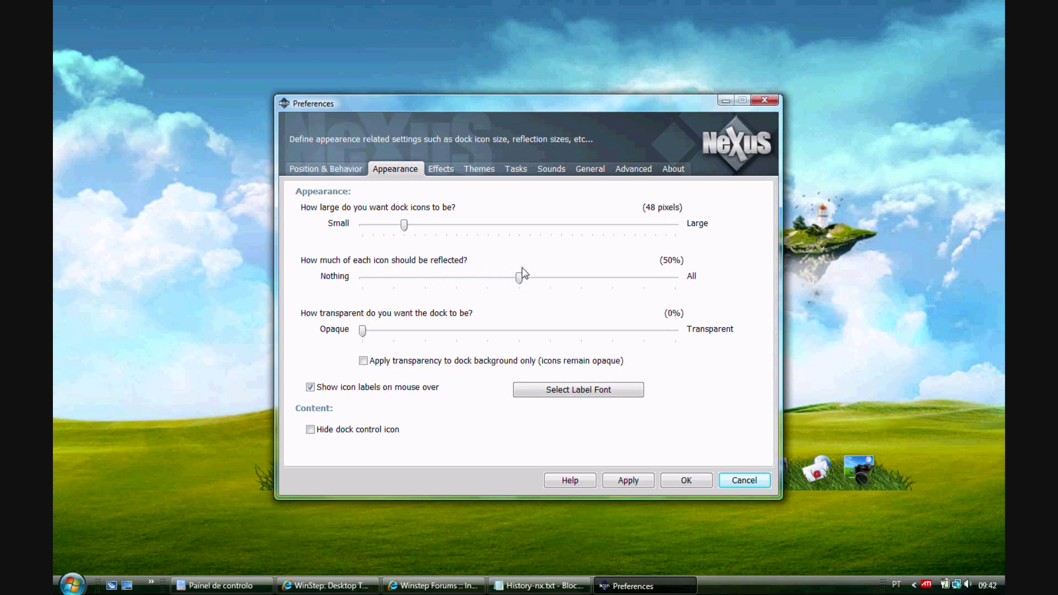
Turn off the moving-surface animation of the dock background and the animated water reflections of the icons.
{"action": "left_click", "coordinate": [442, 169]}
{"action": "left_click", "coordinate": [310, 377]}
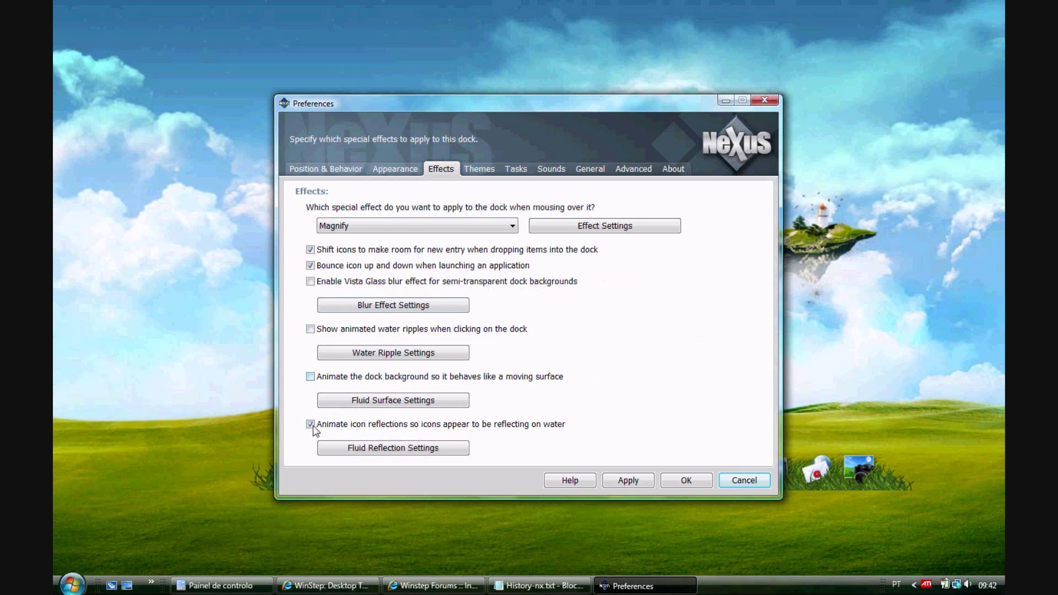
{"action": "left_click", "coordinate": [310, 425]}
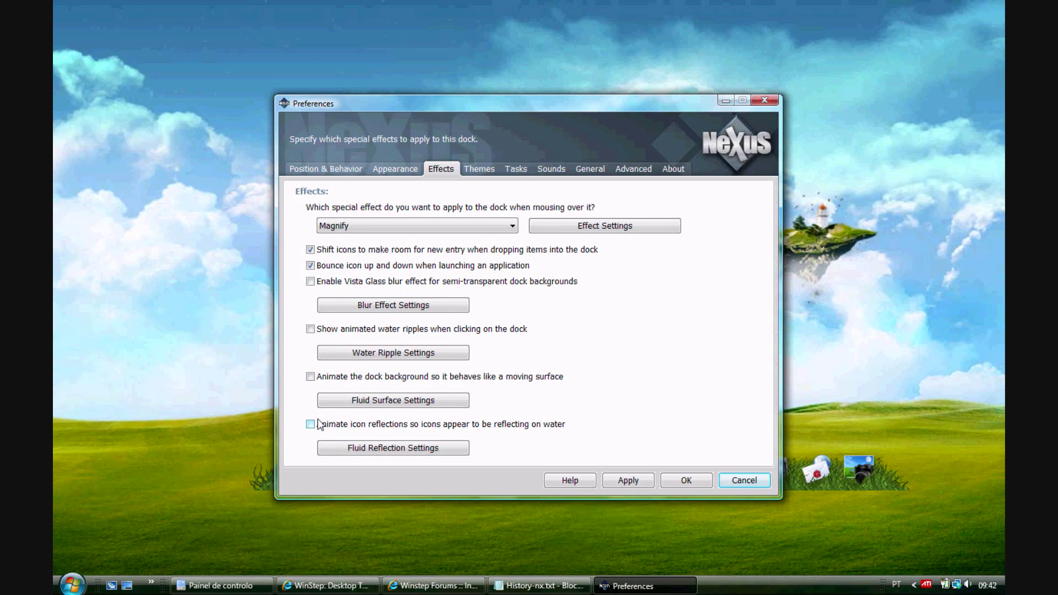
Apply the K-TEK4D4 theme, and collapse and re-expand the dock with its Nexus control icon.
{"action": "left_click", "coordinate": [480, 170]}
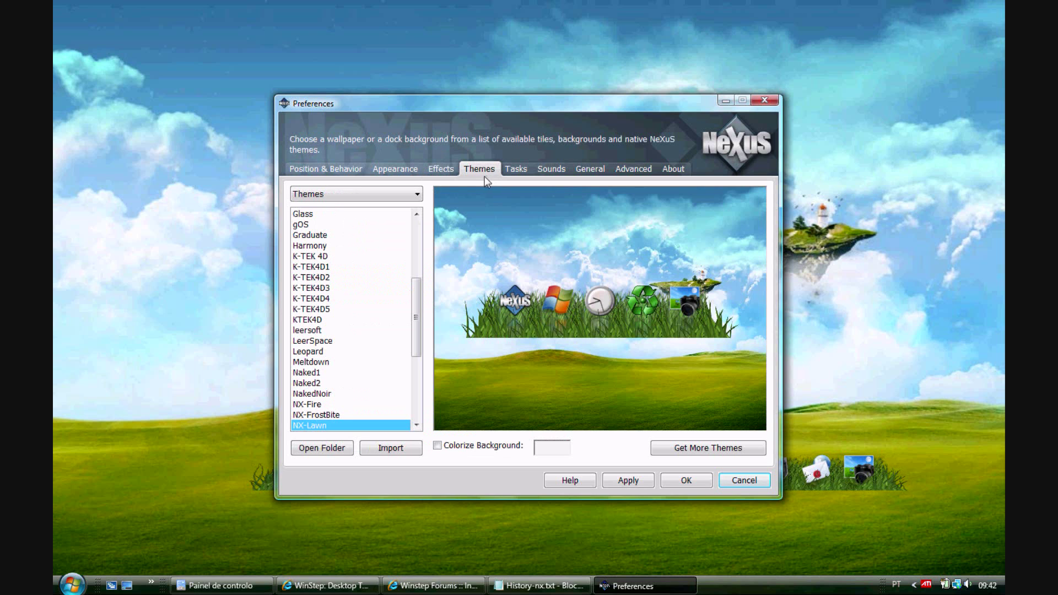
{"action": "left_click", "coordinate": [330, 298]}
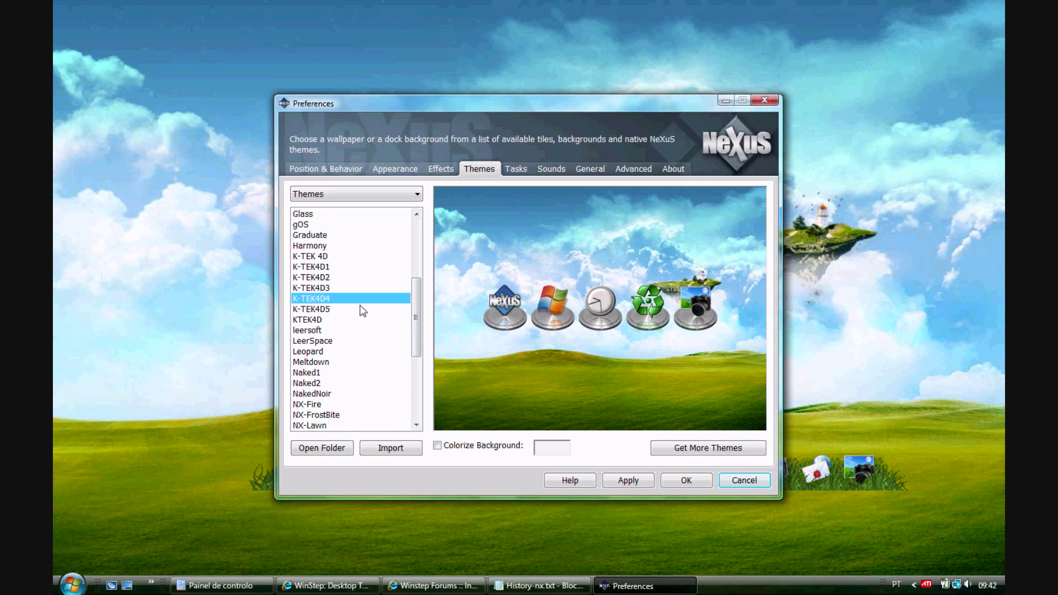
{"action": "left_click", "coordinate": [686, 480]}
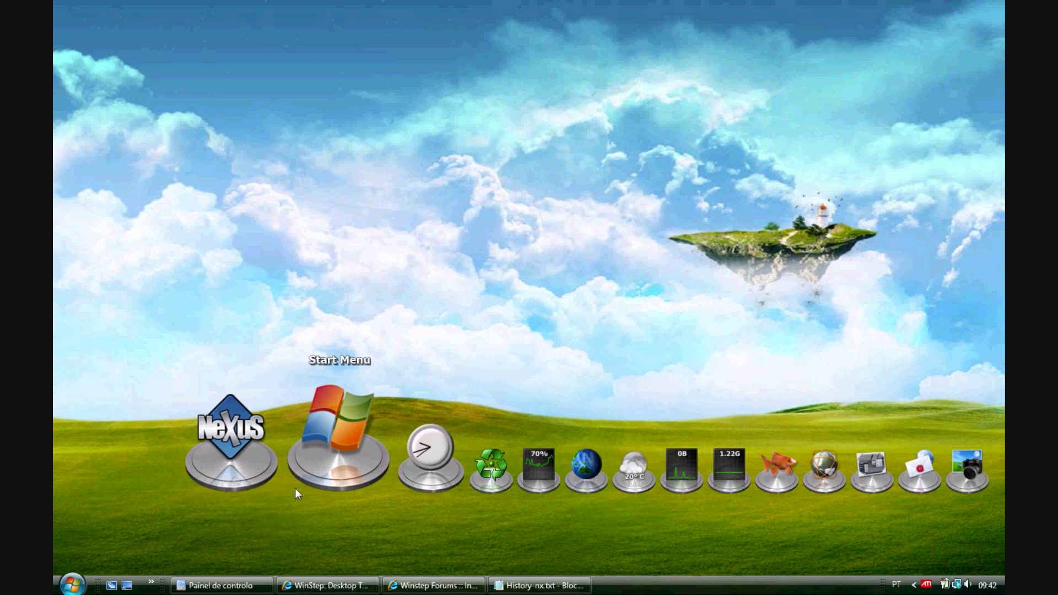
{"action": "left_click", "coordinate": [269, 479]}
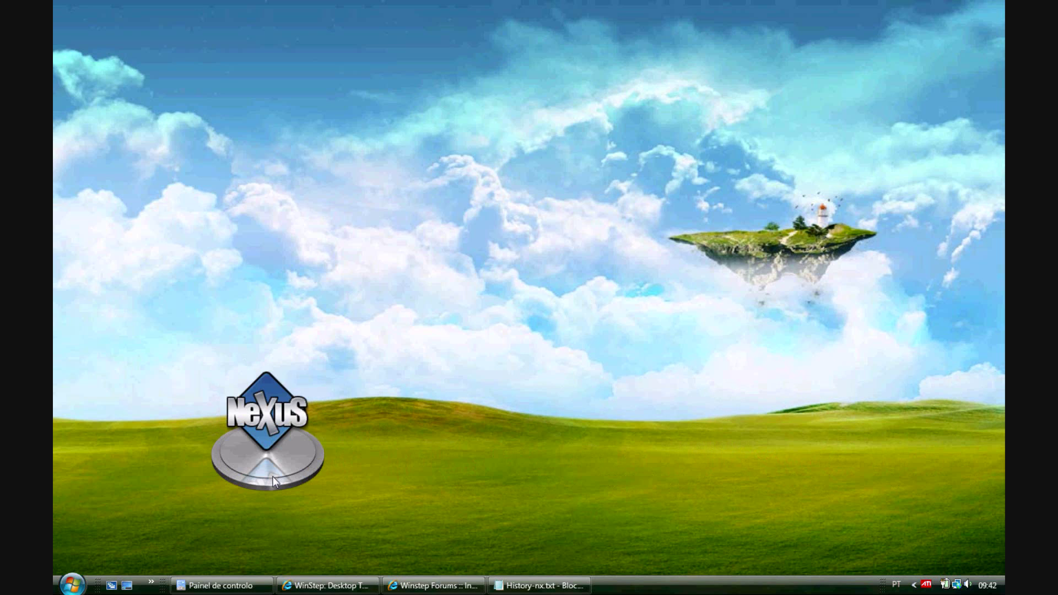
{"action": "left_click", "coordinate": [272, 479]}
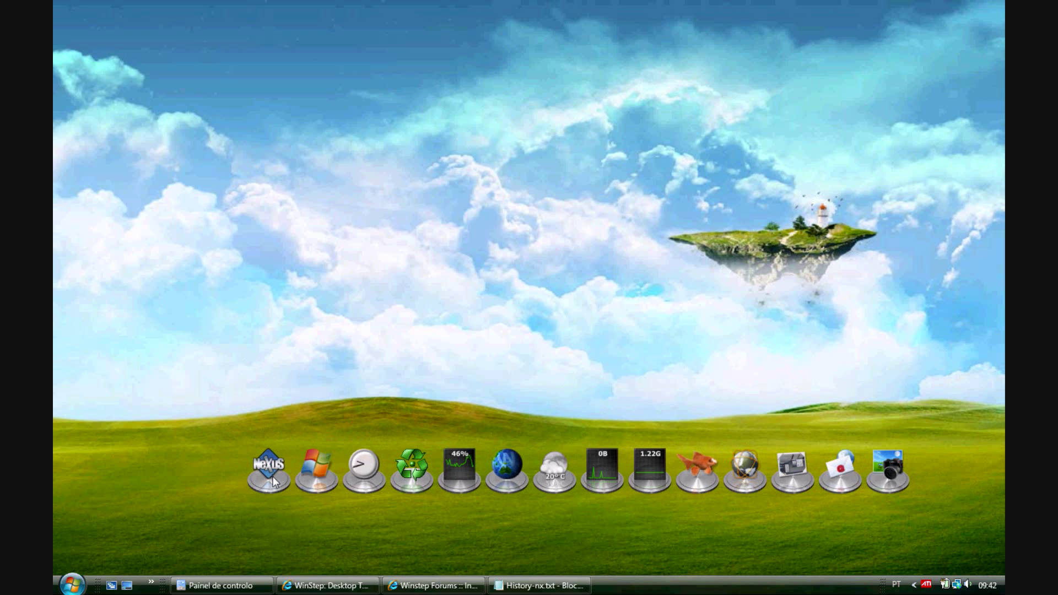
Enable animated water ripples for clicks on the dock and apply the SDVZ4 background.
{"action": "right_click", "coordinate": [274, 481]}
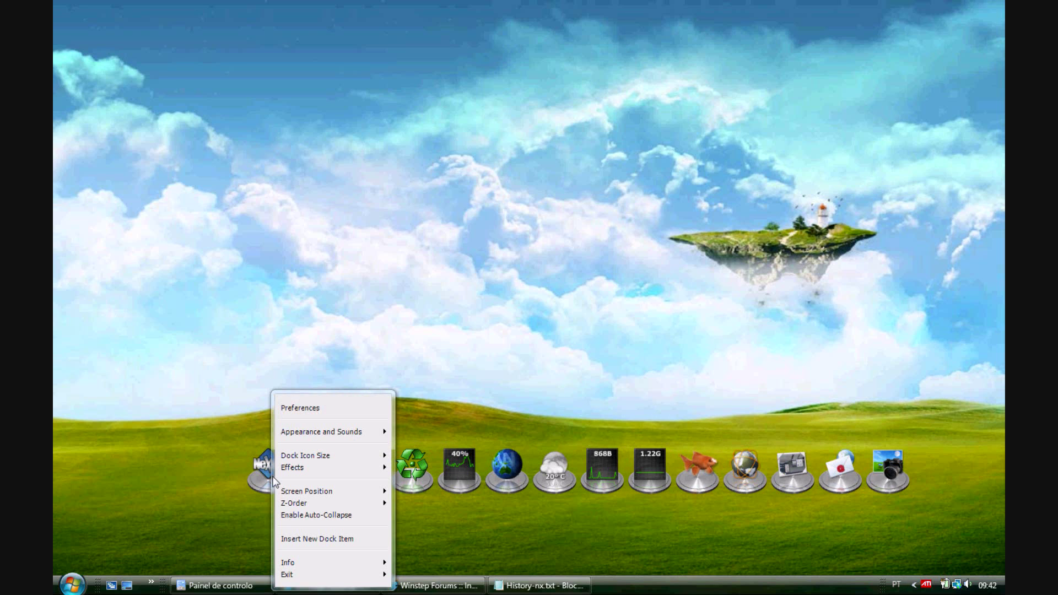
{"action": "left_click", "coordinate": [301, 411]}
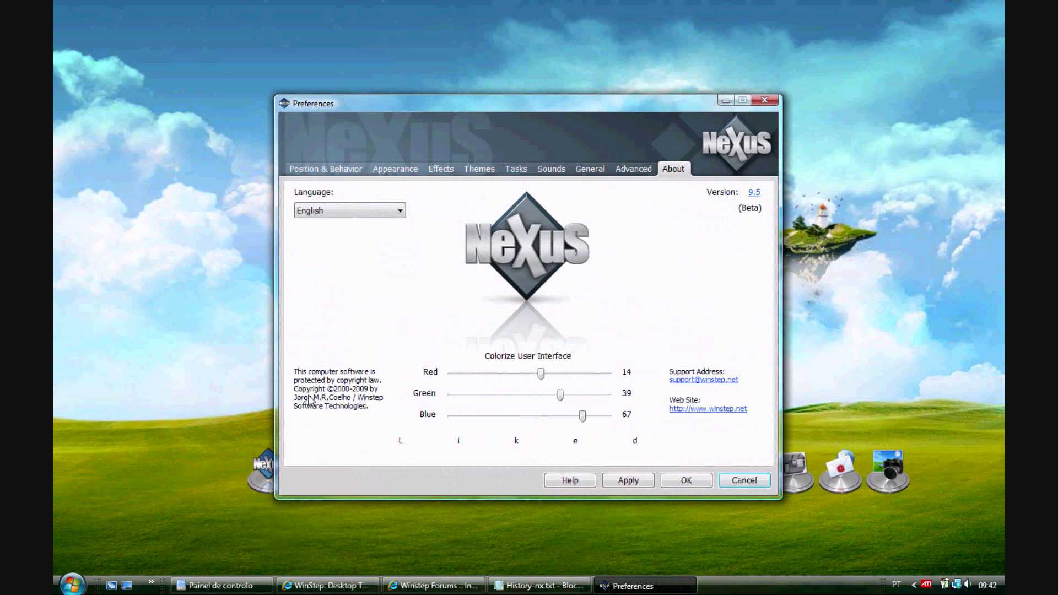
{"action": "left_click", "coordinate": [440, 169]}
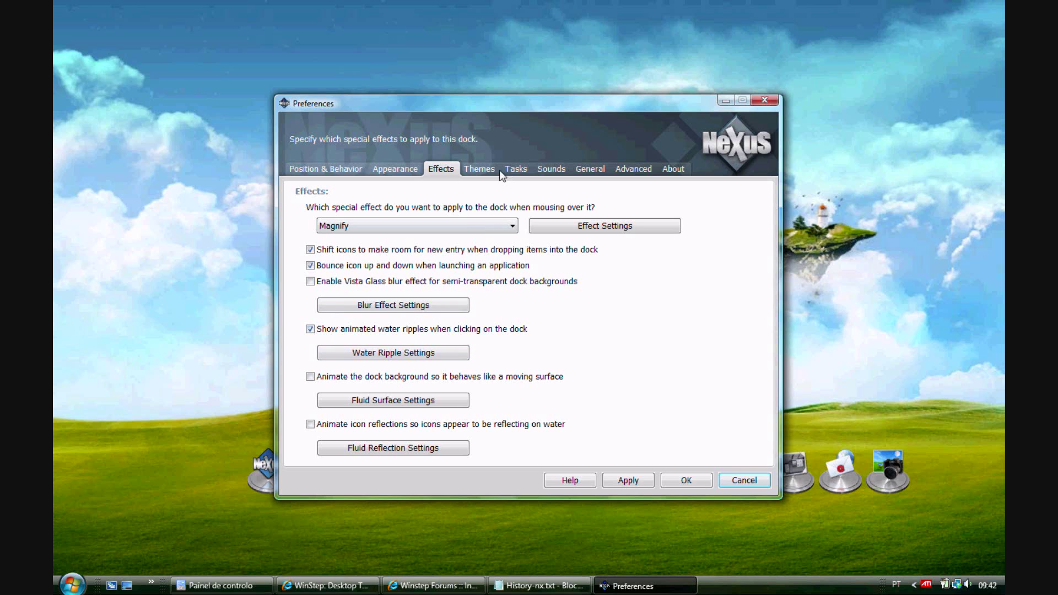
{"action": "left_click", "coordinate": [479, 169]}
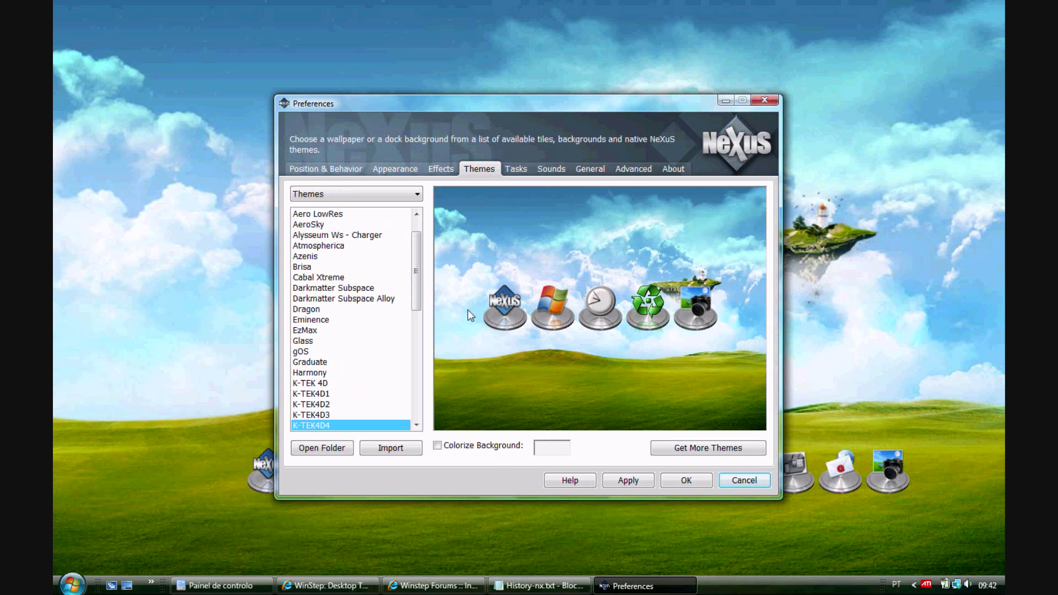
{"action": "left_click", "coordinate": [417, 194]}
{"action": "left_click", "coordinate": [400, 214]}
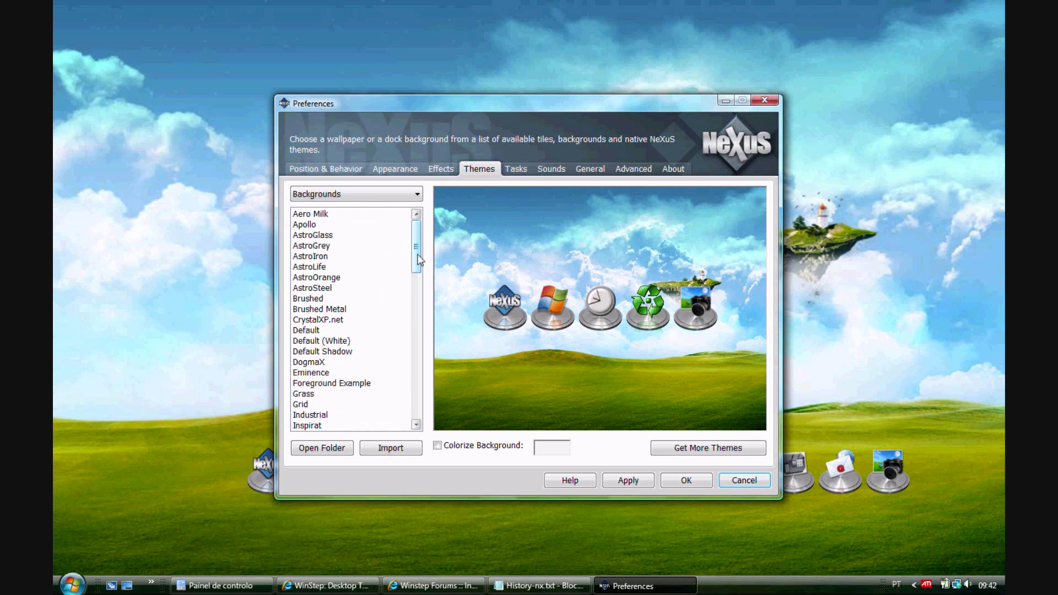
{"action": "left_click_drag", "start_coordinate": [419, 266], "coordinate": [423, 370]}
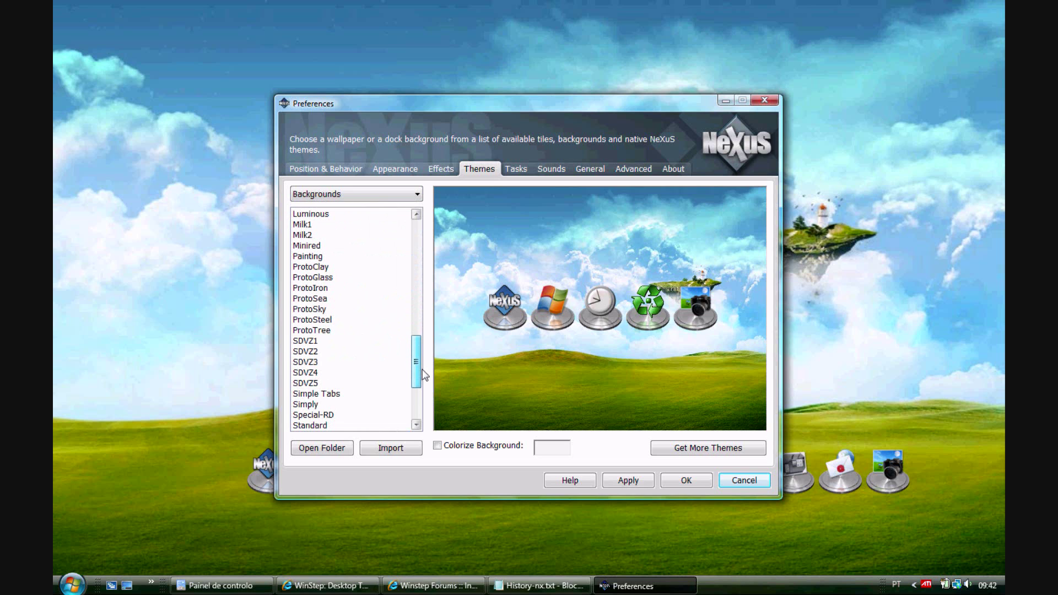
{"action": "left_click", "coordinate": [316, 373]}
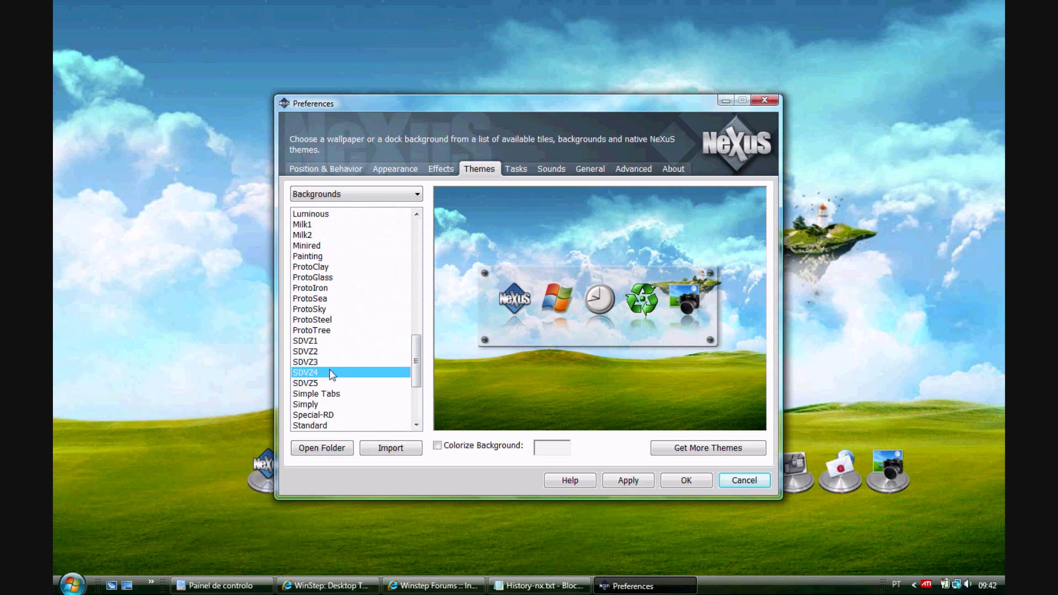
{"action": "left_click", "coordinate": [679, 480]}
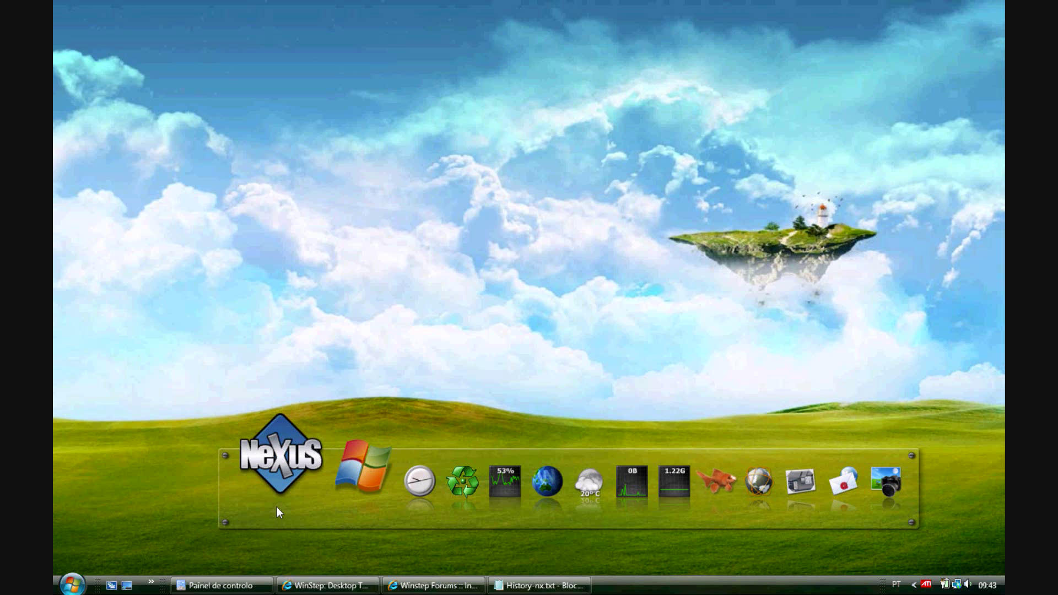
Bring up the History-nx.txt Notepad window and move the floating dock over its text.
{"action": "left_click", "coordinate": [528, 587]}
{"action": "mouse_move", "coordinate": [617, 524]}
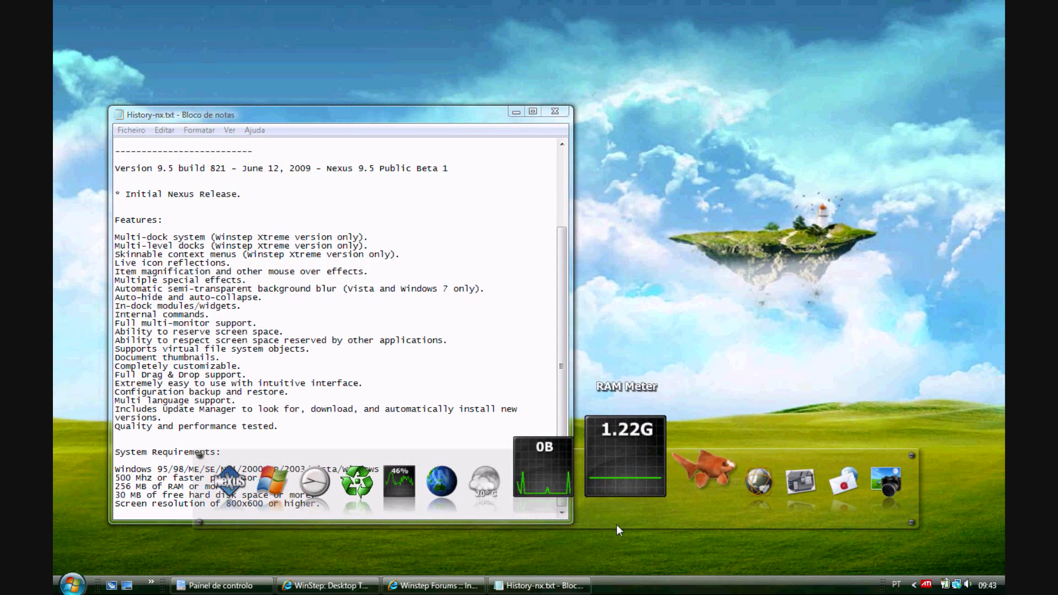
{"action": "left_click_drag", "start_coordinate": [274, 510], "coordinate": [165, 325]}
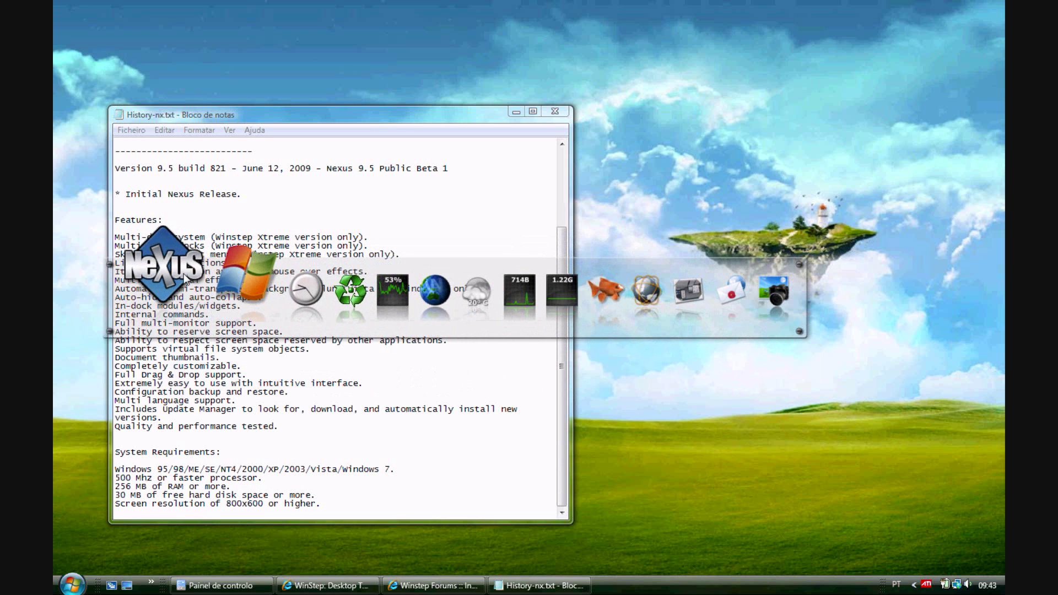
Turn off the water ripples, enable the Vista Glass blur effect, and move the dock around over the Notepad text.
{"action": "right_click", "coordinate": [193, 294]}
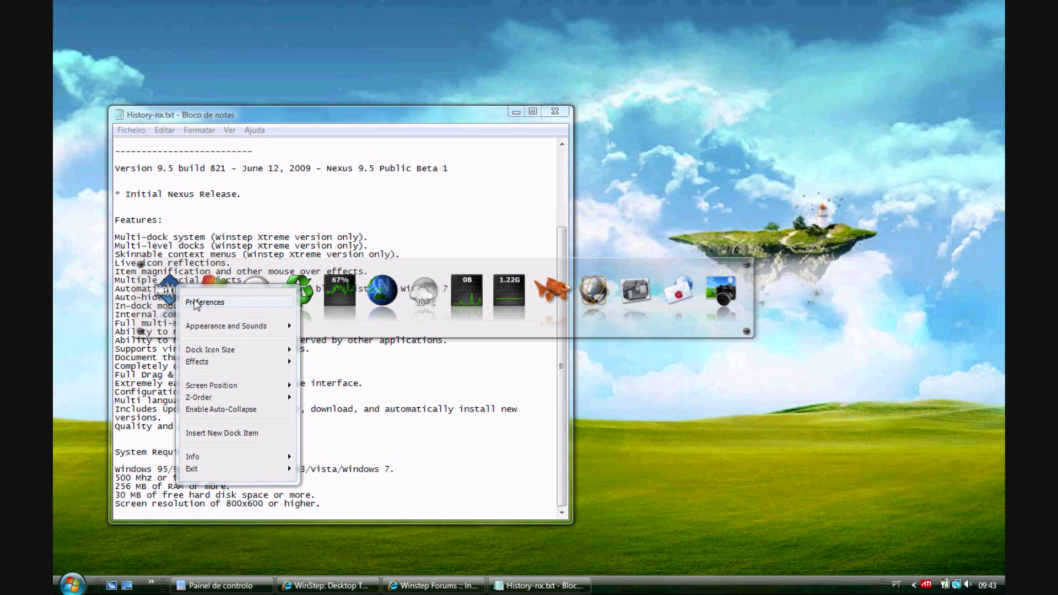
{"action": "left_click", "coordinate": [196, 302]}
{"action": "left_click", "coordinate": [453, 167]}
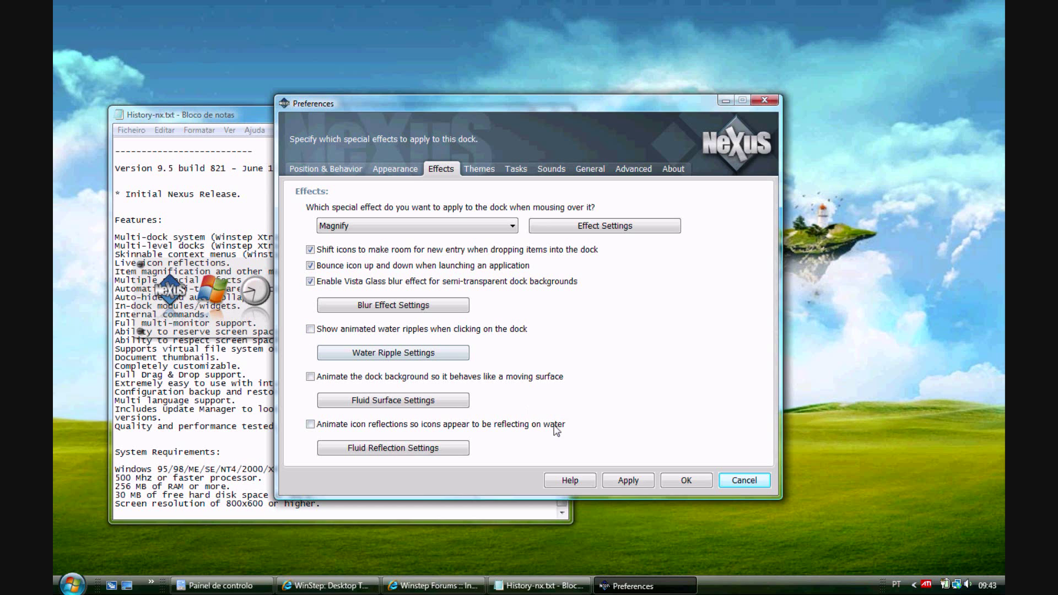
{"action": "left_click", "coordinate": [681, 481]}
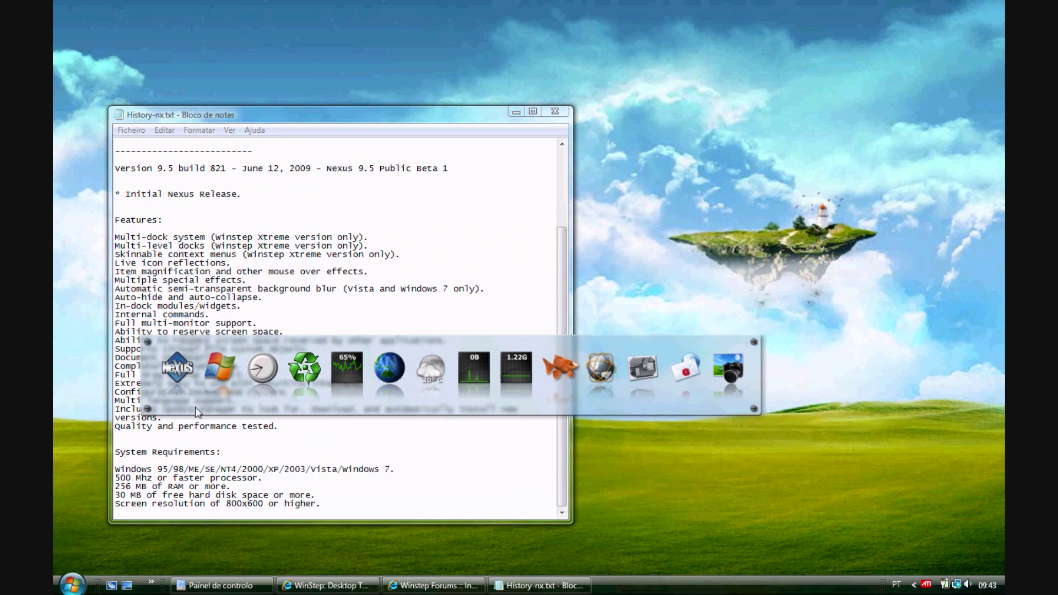
{"action": "left_click_drag", "start_coordinate": [195, 407], "coordinate": [197, 328]}
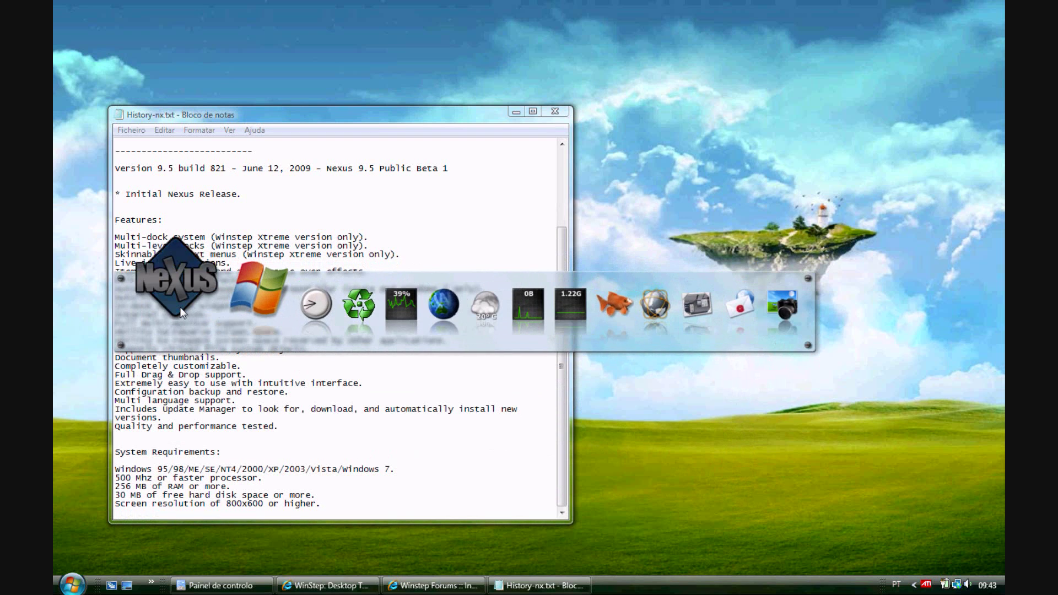
Set the dock to attach to the top screen edge instead of floating.
{"action": "right_click", "coordinate": [182, 313]}
{"action": "left_click", "coordinate": [189, 323]}
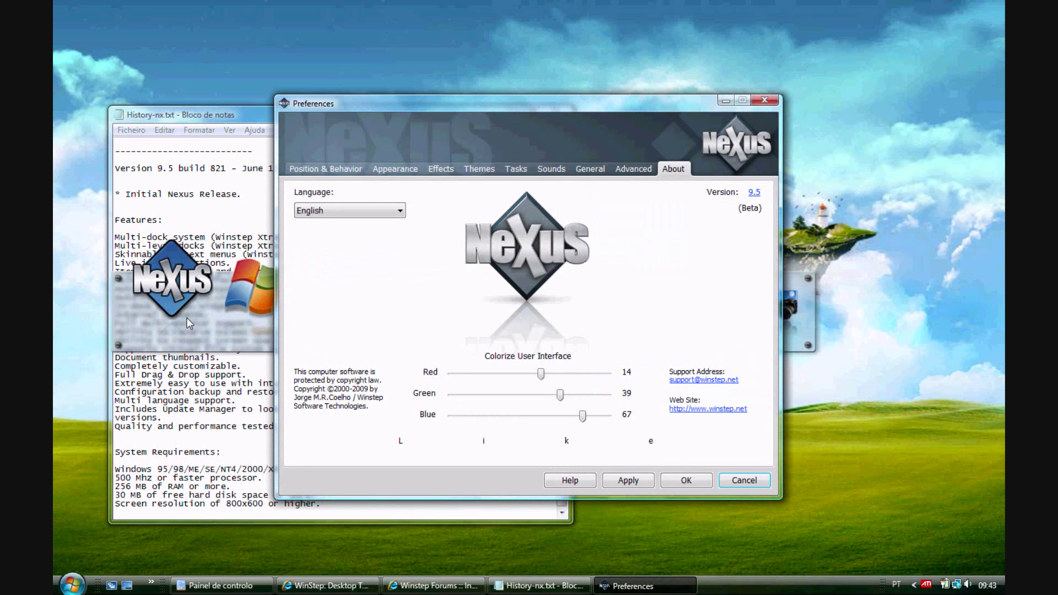
{"action": "left_click", "coordinate": [343, 168]}
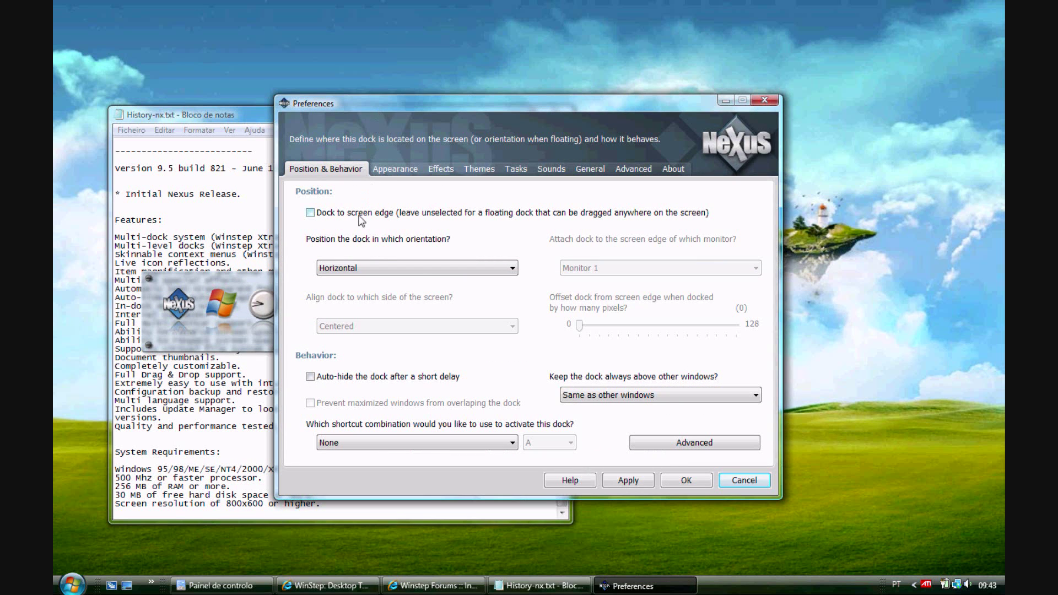
{"action": "left_click", "coordinate": [319, 216]}
{"action": "left_click", "coordinate": [389, 267]}
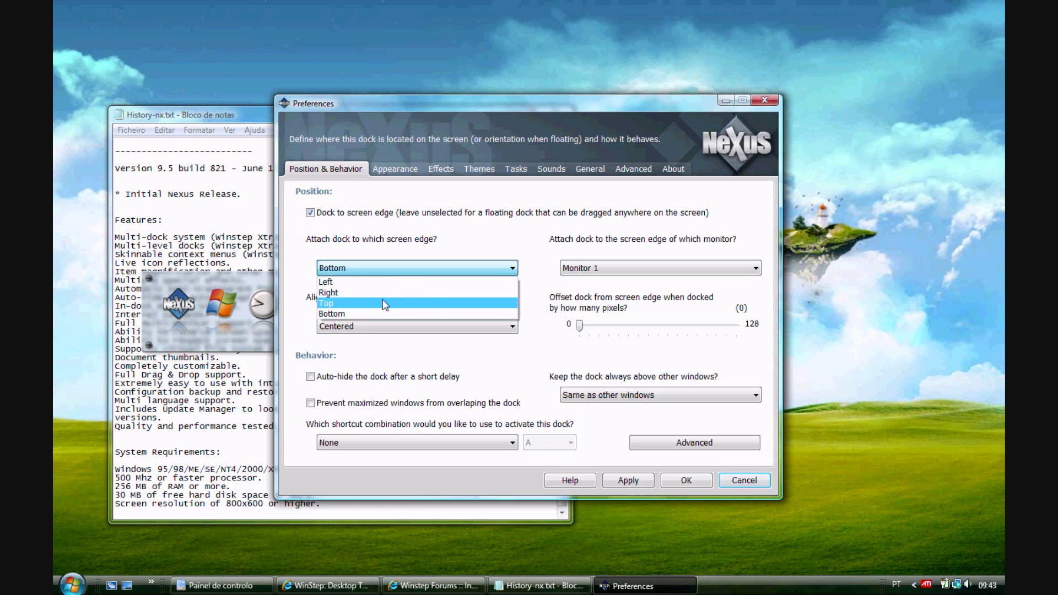
{"action": "left_click", "coordinate": [385, 292]}
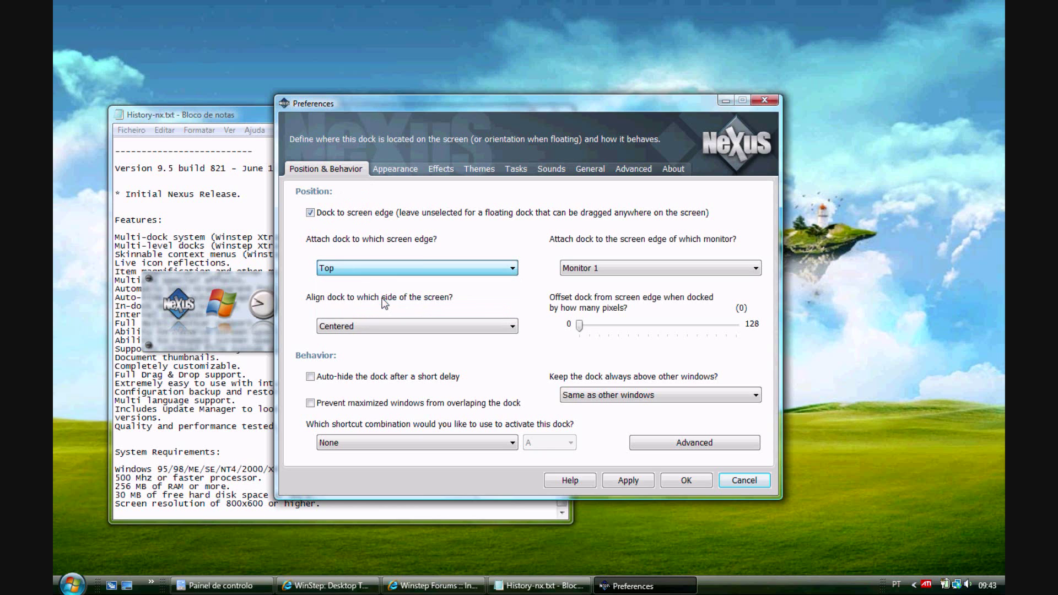
Choose the Aero LowRes theme for the dock.
{"action": "left_click", "coordinate": [468, 168]}
{"action": "left_click", "coordinate": [416, 194]}
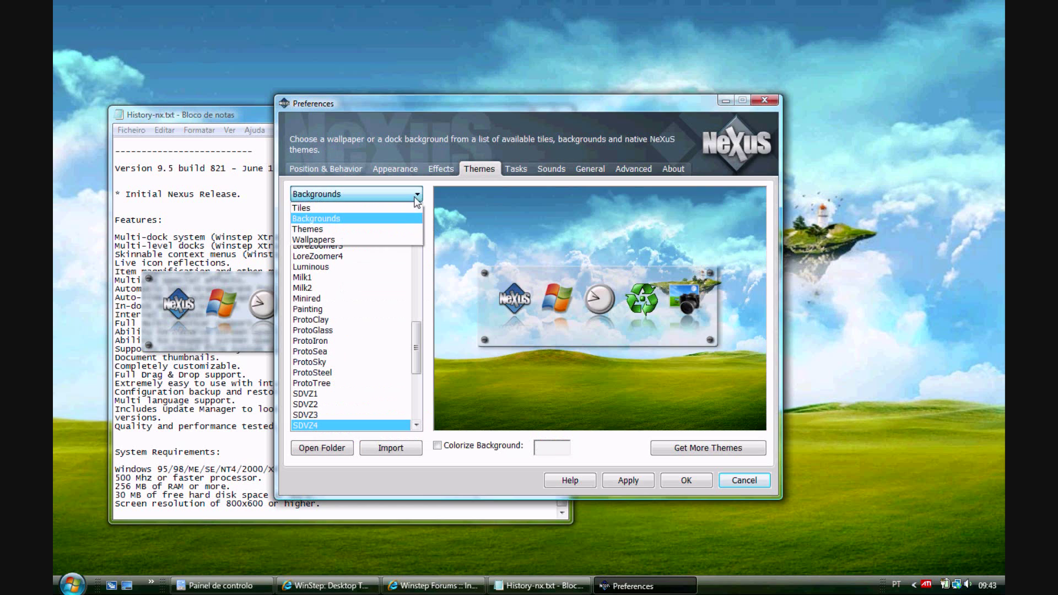
{"action": "left_click", "coordinate": [389, 228]}
{"action": "left_click", "coordinate": [340, 246]}
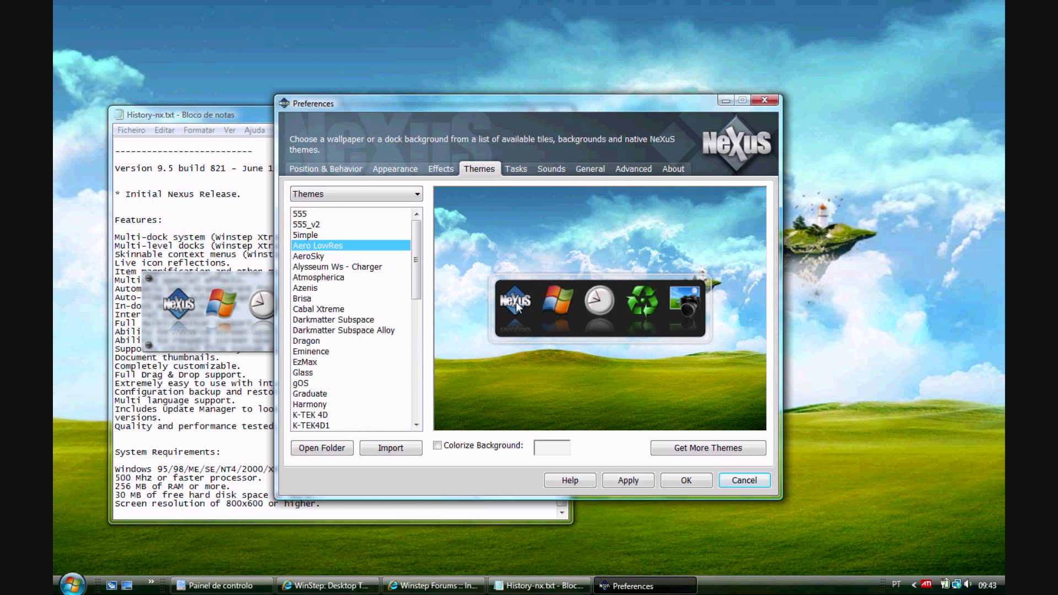
Set the dock to show running applications as window thumbnails and accept the preferences.
{"action": "left_click", "coordinate": [515, 171]}
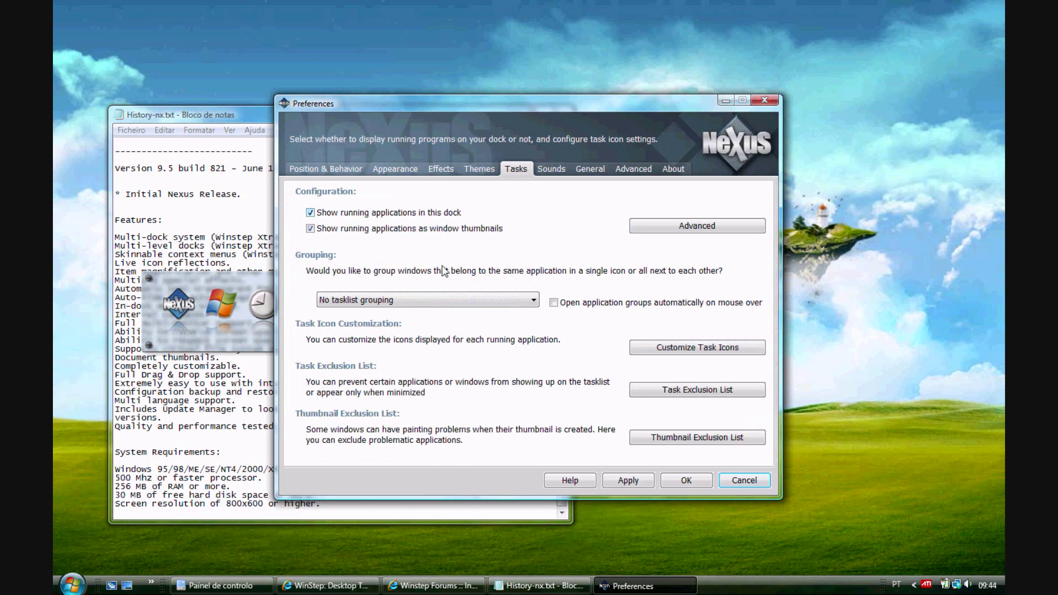
{"action": "left_click", "coordinate": [685, 480]}
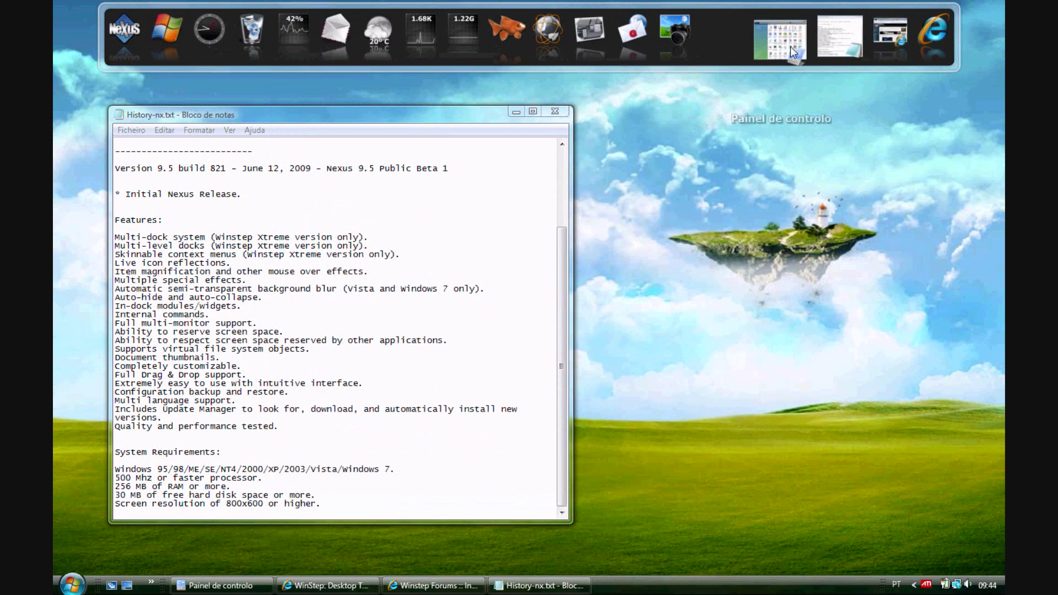
Minimize the History-nx.txt Notepad window from its dock thumbnail, and restore and minimize the Winstep Forums window the same way.
{"action": "left_click", "coordinate": [815, 58]}
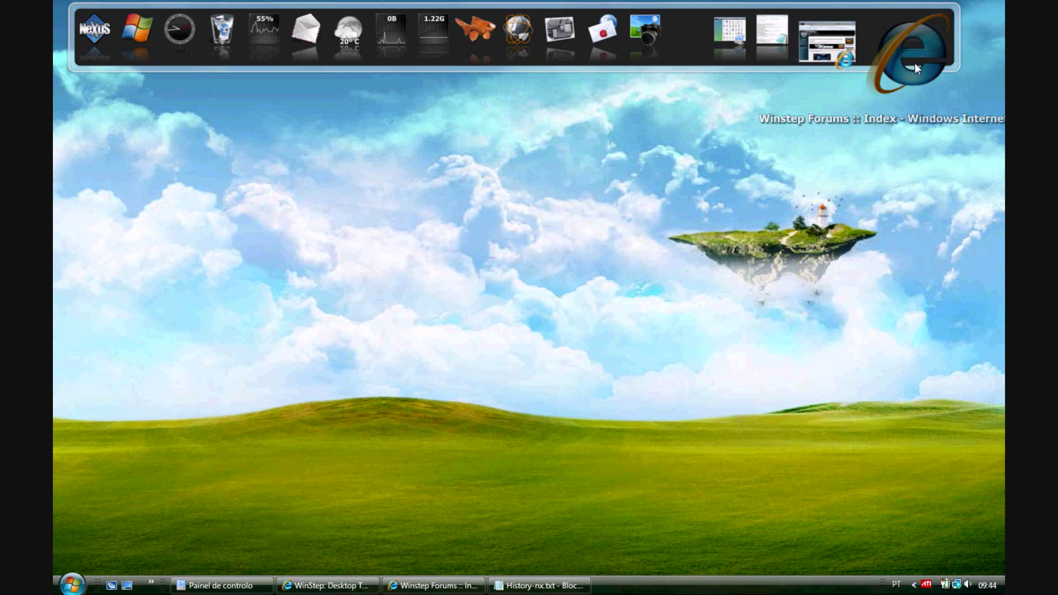
{"action": "left_click", "coordinate": [915, 63]}
{"action": "left_click", "coordinate": [914, 62]}
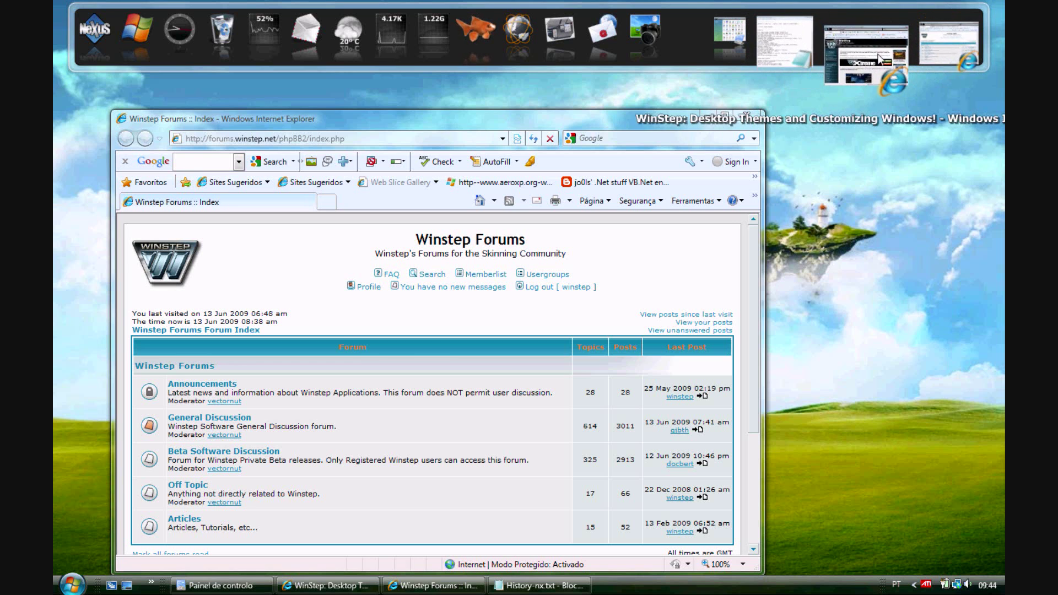
{"action": "left_click", "coordinate": [905, 52]}
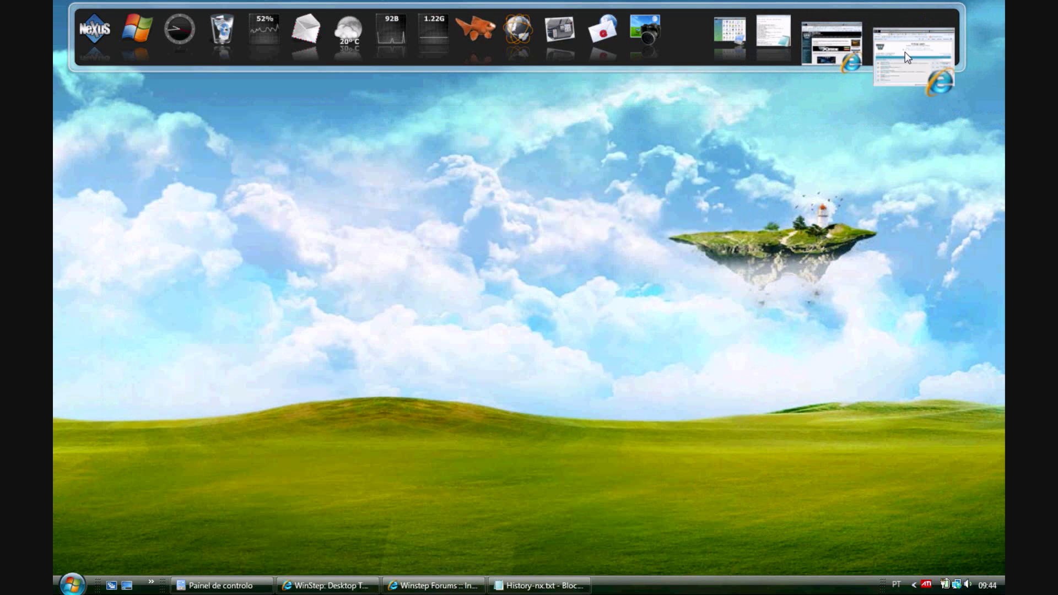
Group similar windows in the dock's tasklist and show the list of windows in the Internet Explorer group.
{"action": "right_click", "coordinate": [851, 54]}
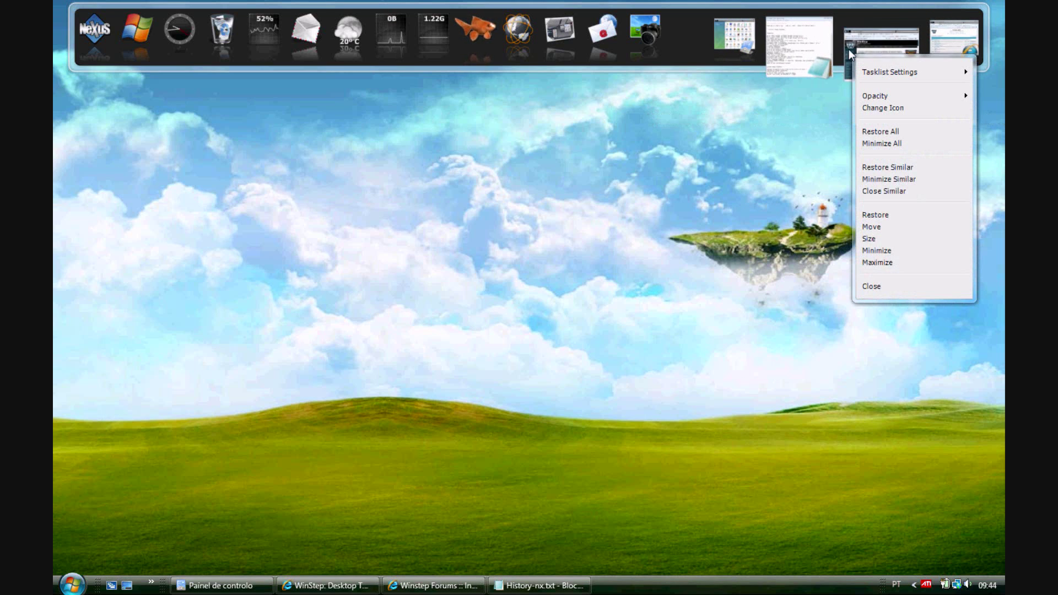
{"action": "mouse_move", "coordinate": [881, 72]}
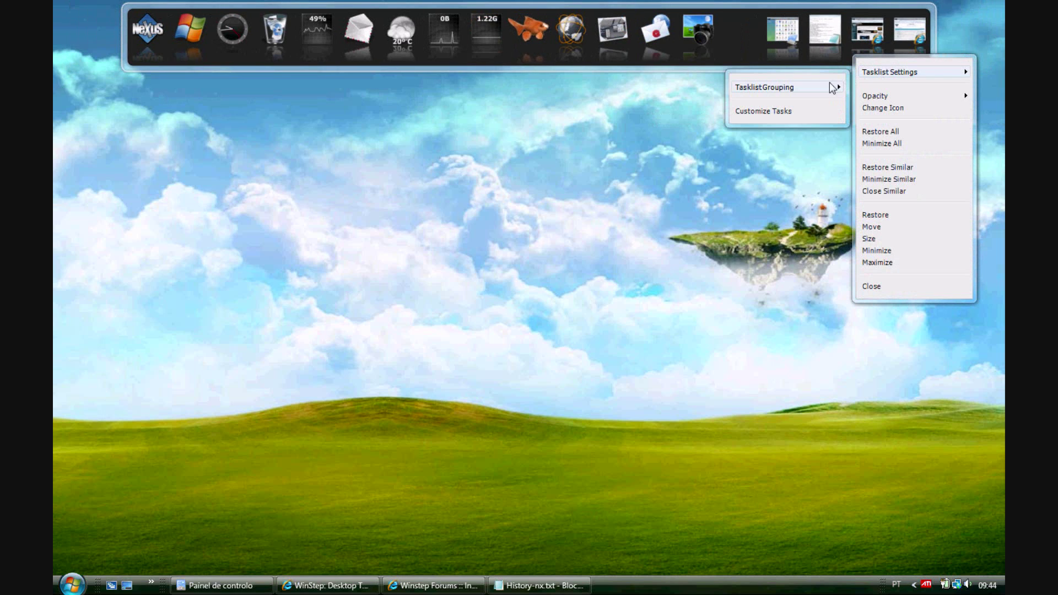
{"action": "mouse_move", "coordinate": [798, 89]}
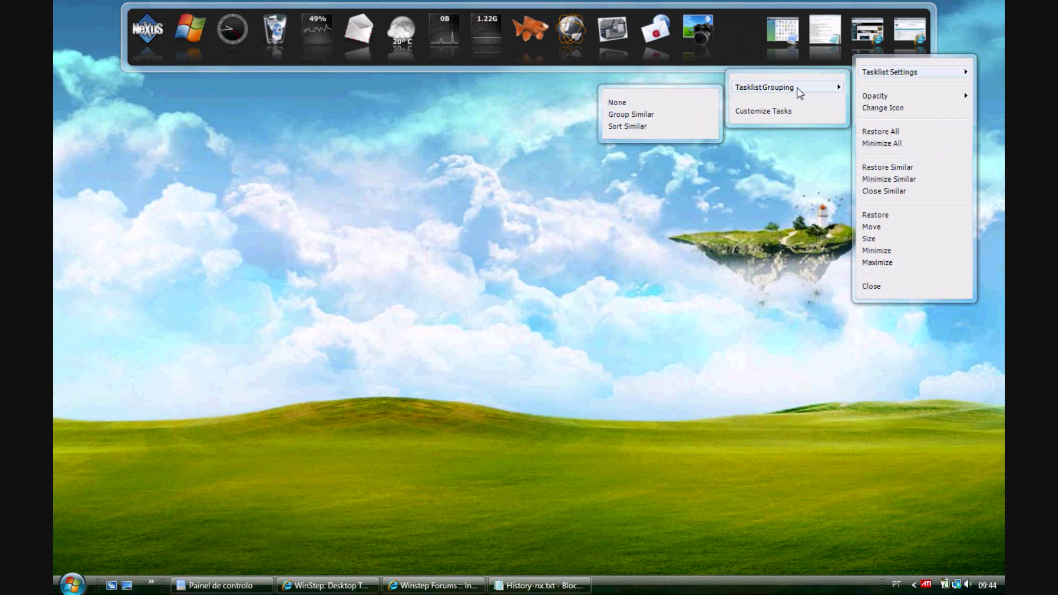
{"action": "left_click", "coordinate": [682, 117]}
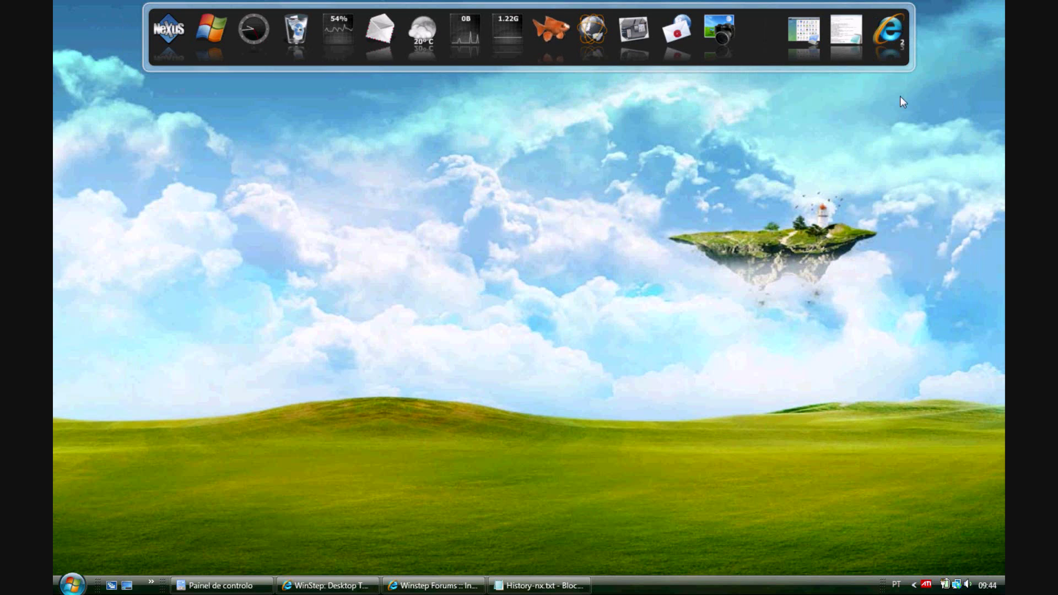
{"action": "left_click", "coordinate": [894, 48]}
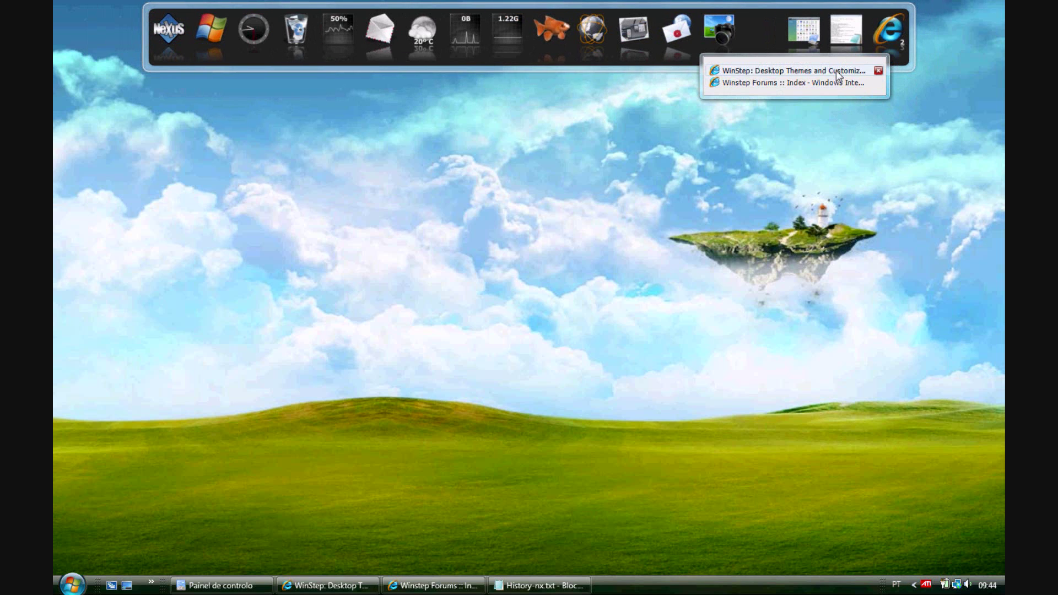
{"action": "mouse_move", "coordinate": [837, 75]}
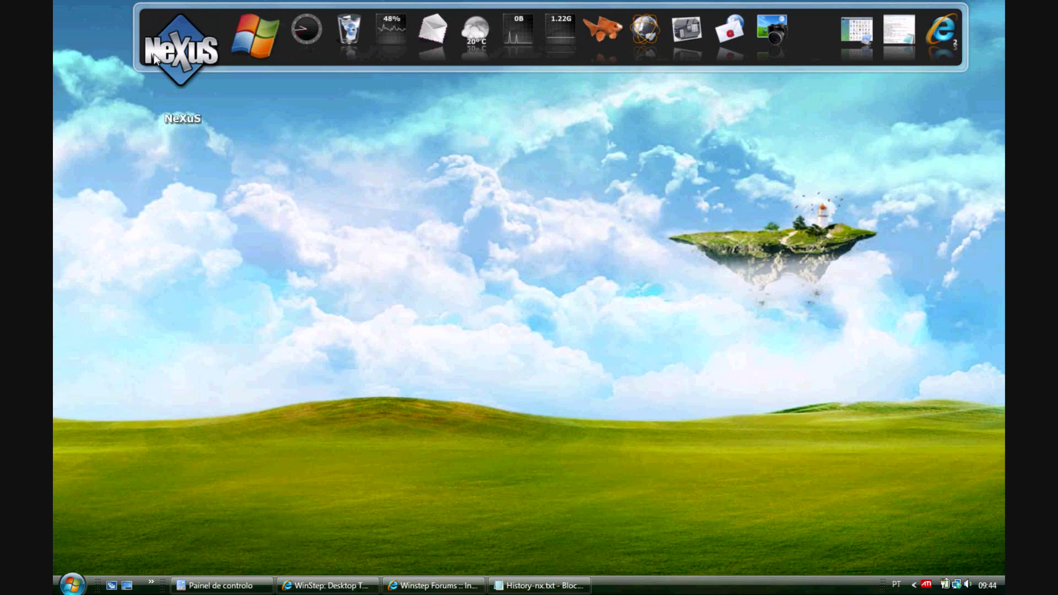
Turn off the display of running applications in the dock through the Nexus preferences.
{"action": "right_click", "coordinate": [156, 58]}
{"action": "left_click", "coordinate": [166, 68]}
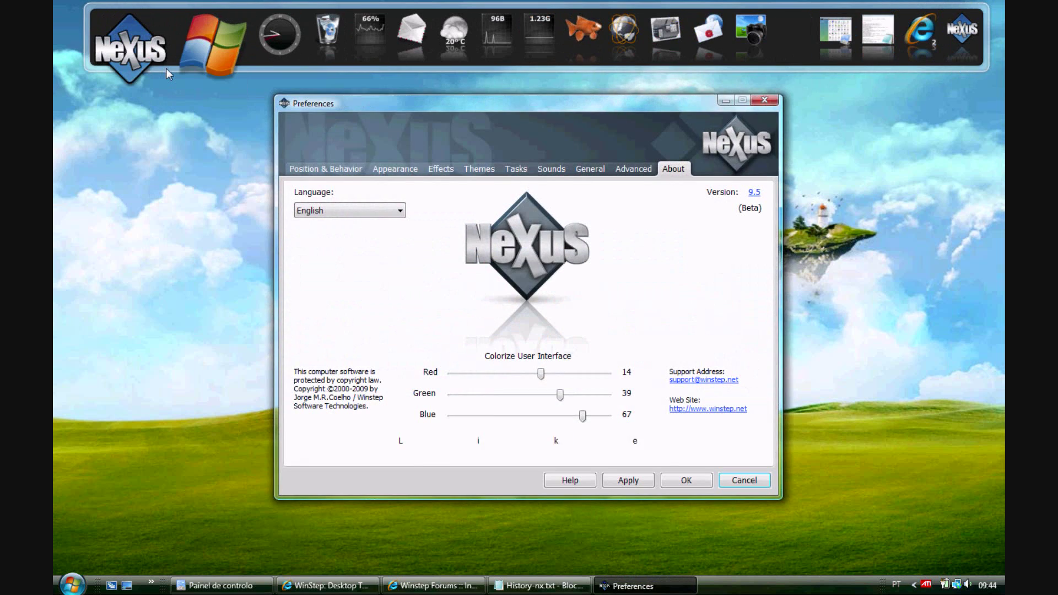
{"action": "left_click", "coordinate": [516, 169]}
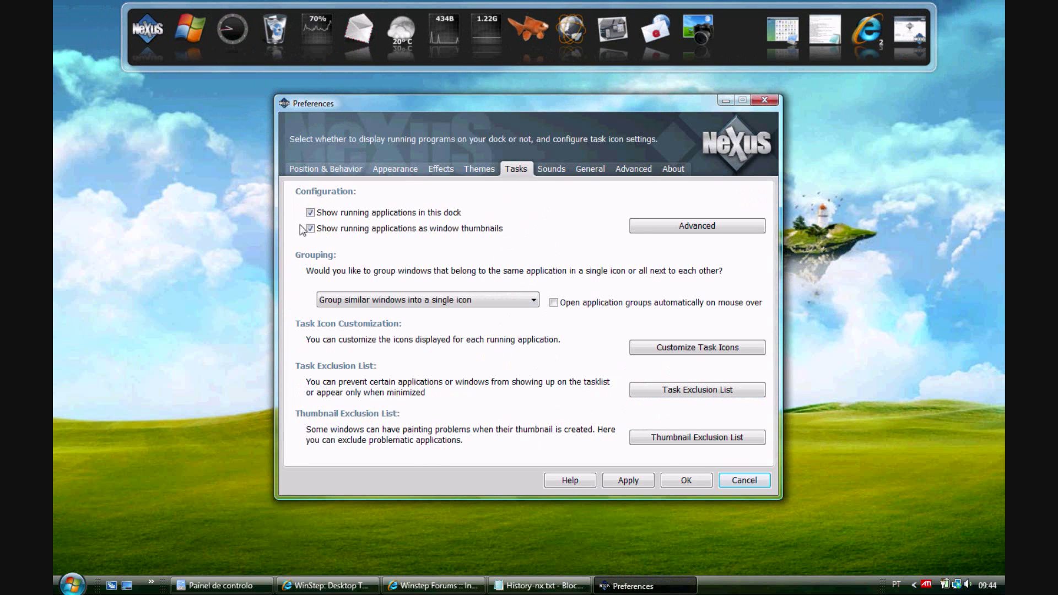
{"action": "left_click", "coordinate": [698, 483]}
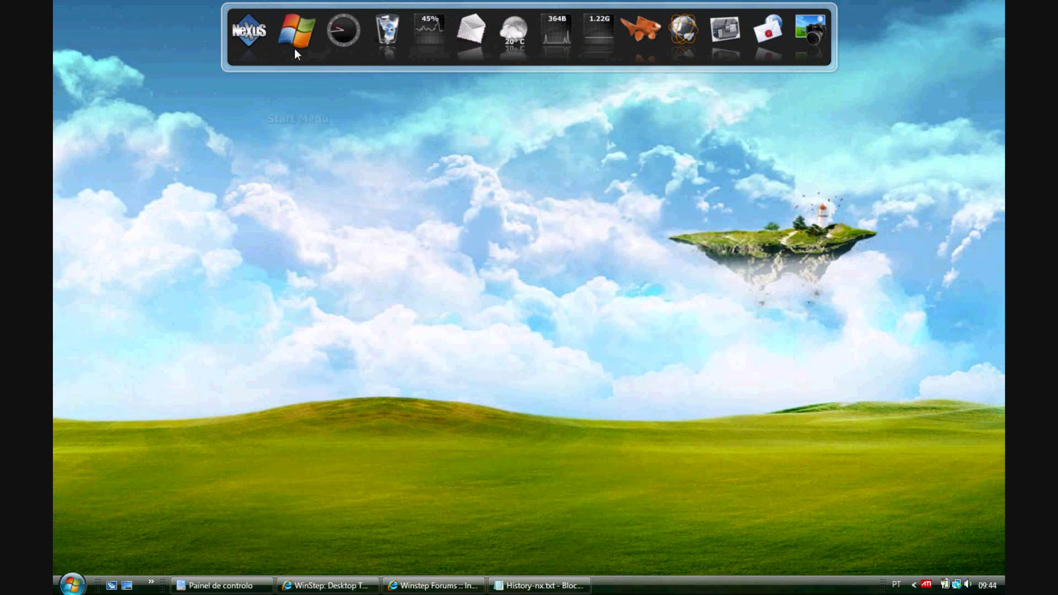
Show and dismiss the Start Menu from the dock, and view the Net In meter's connection details.
{"action": "left_click", "coordinate": [295, 48]}
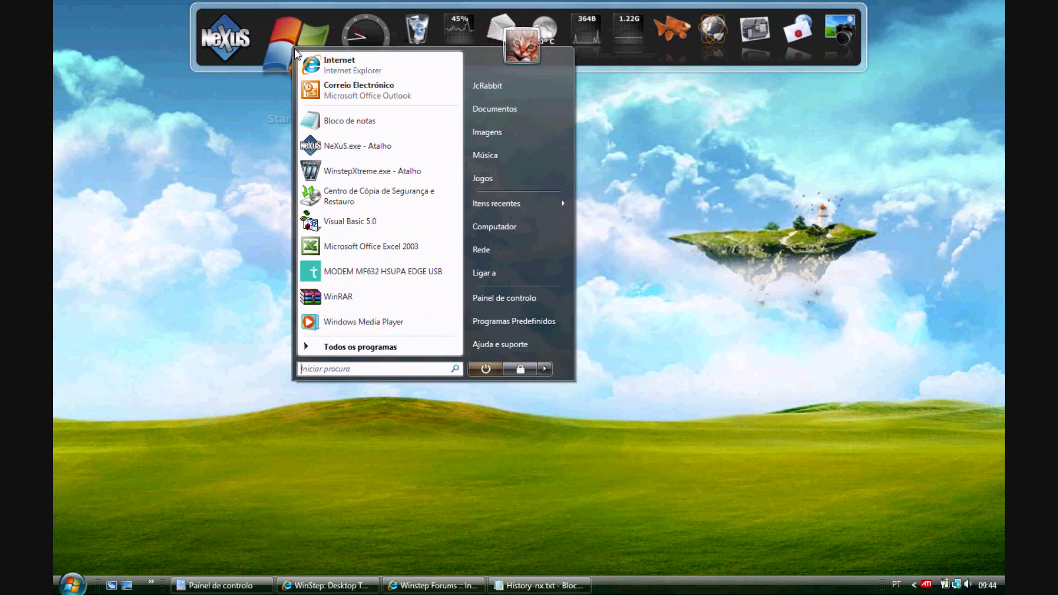
{"action": "left_click", "coordinate": [264, 114]}
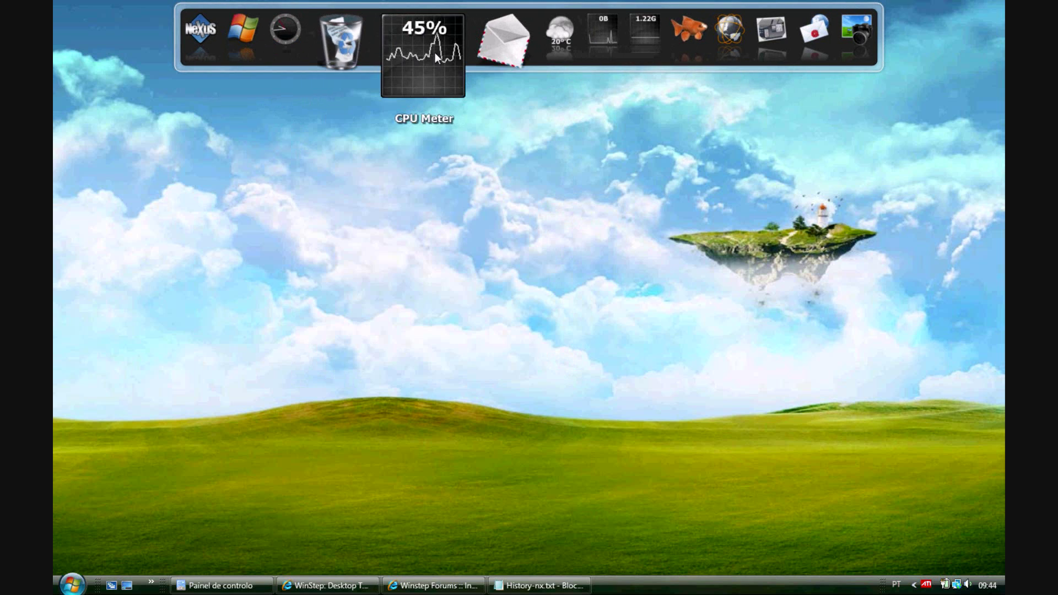
{"action": "mouse_move", "coordinate": [499, 64]}
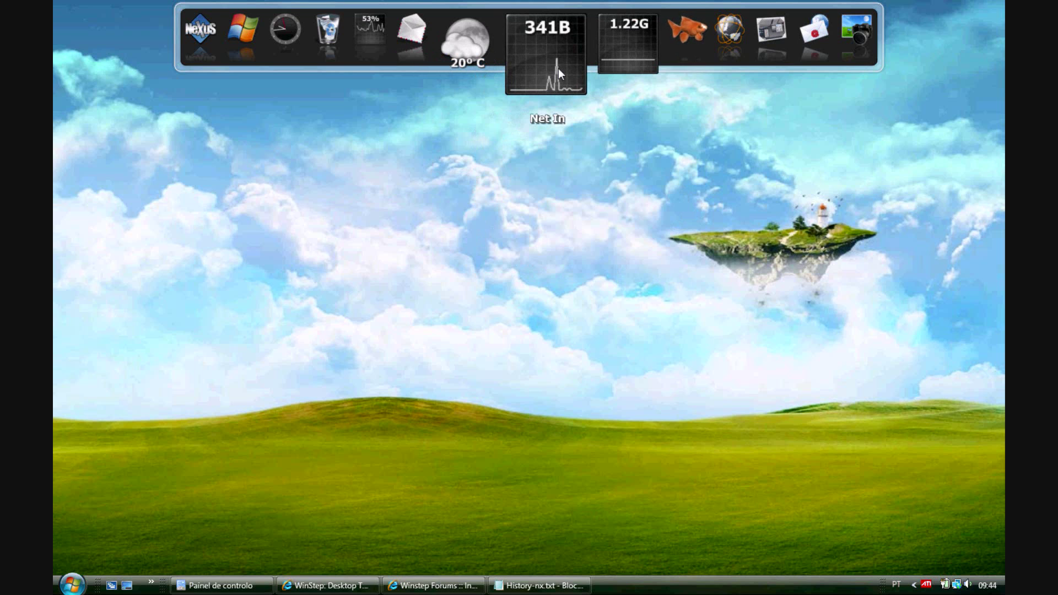
{"action": "mouse_move", "coordinate": [558, 70]}
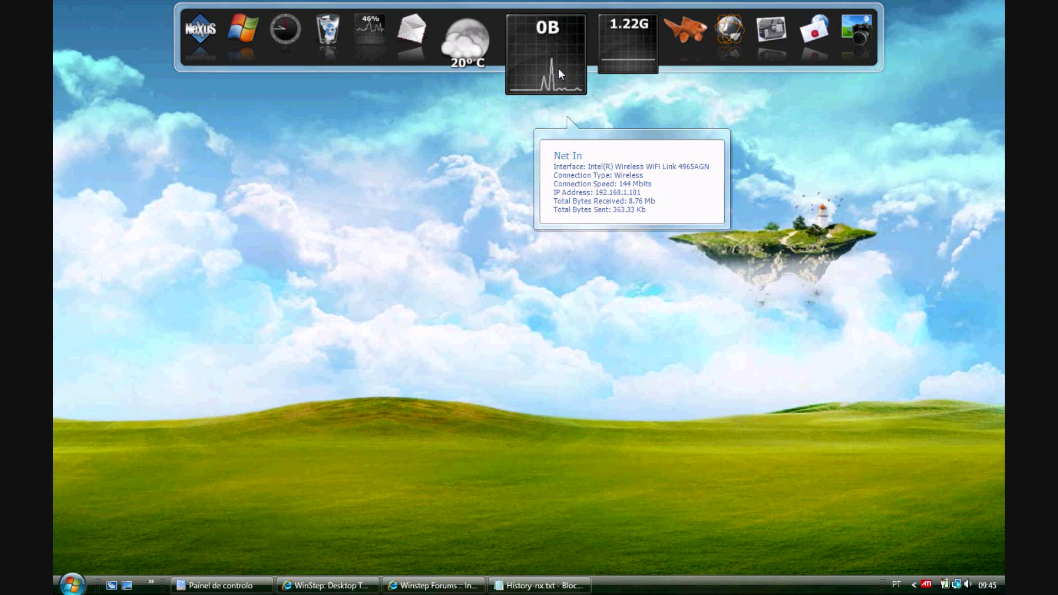
Show and hide the desktop icons from the dock, and view the properties of that Hide/Show Desktop Icons item without changing them.
{"action": "left_click", "coordinate": [721, 62]}
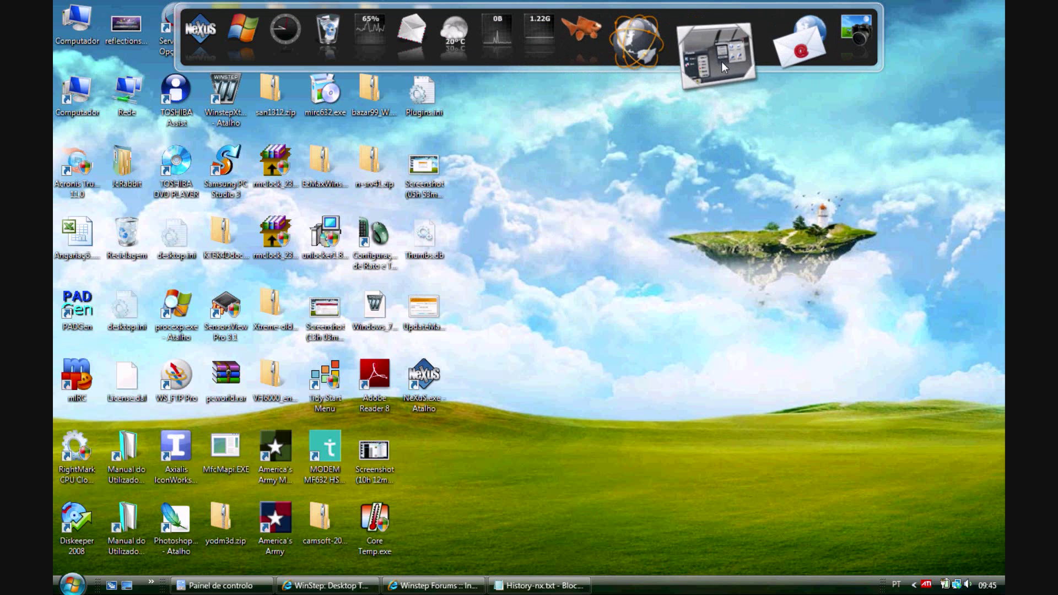
{"action": "left_click", "coordinate": [722, 62]}
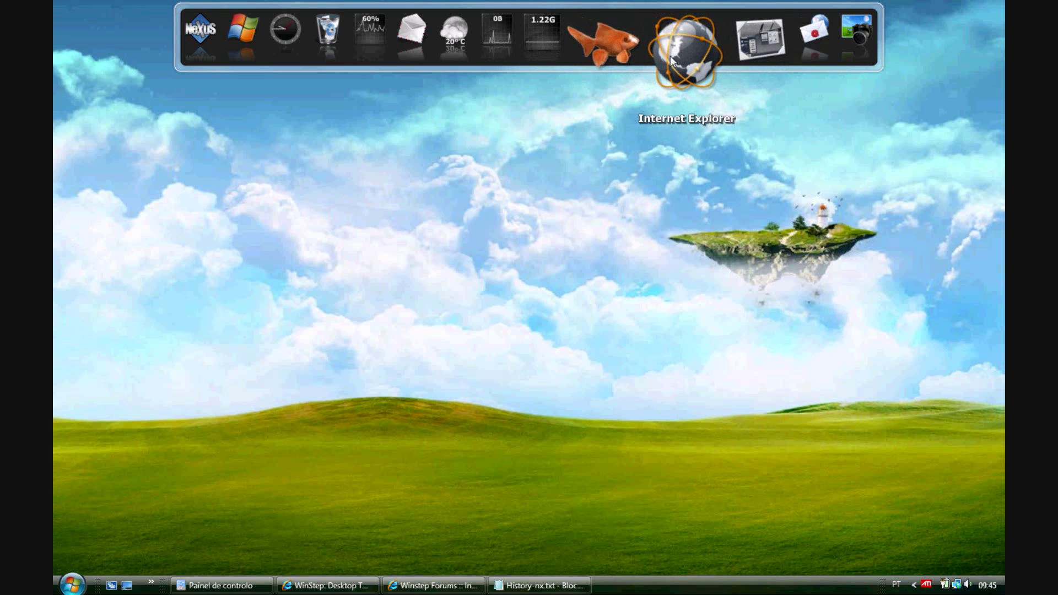
{"action": "right_click", "coordinate": [718, 55]}
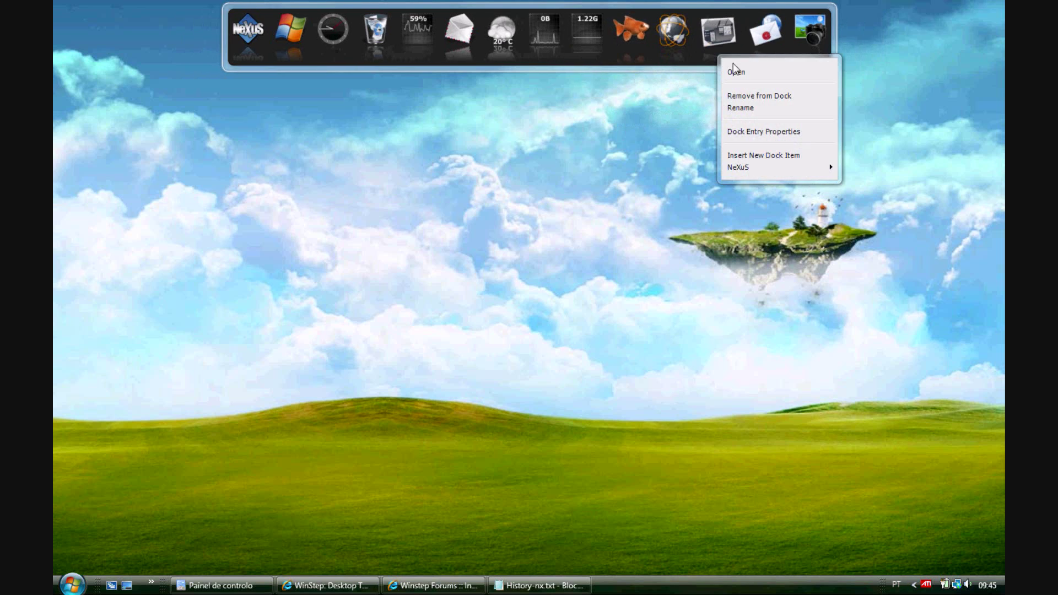
{"action": "left_click", "coordinate": [740, 131]}
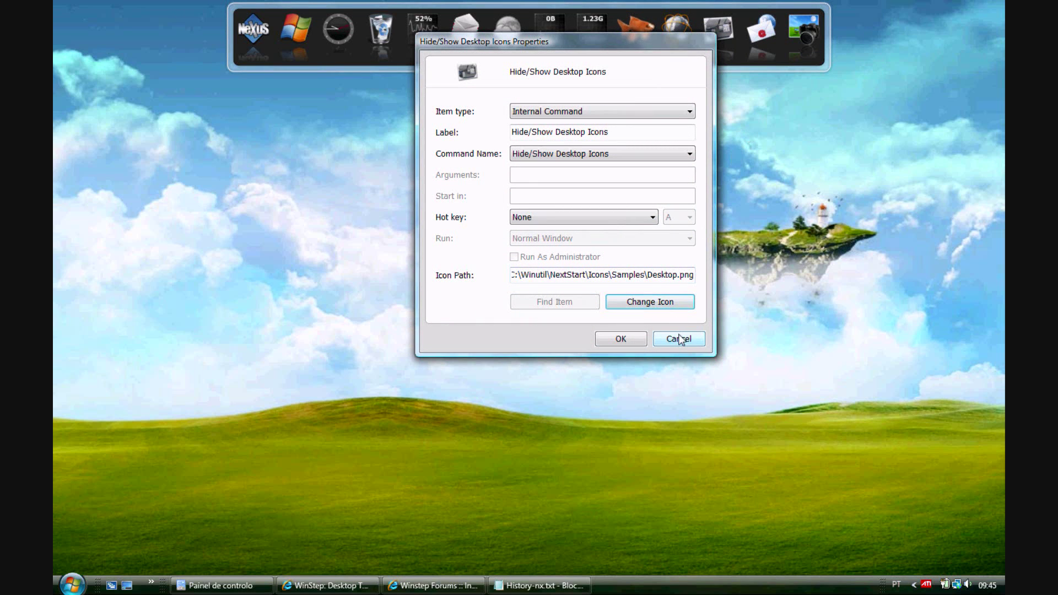
{"action": "left_click", "coordinate": [681, 339]}
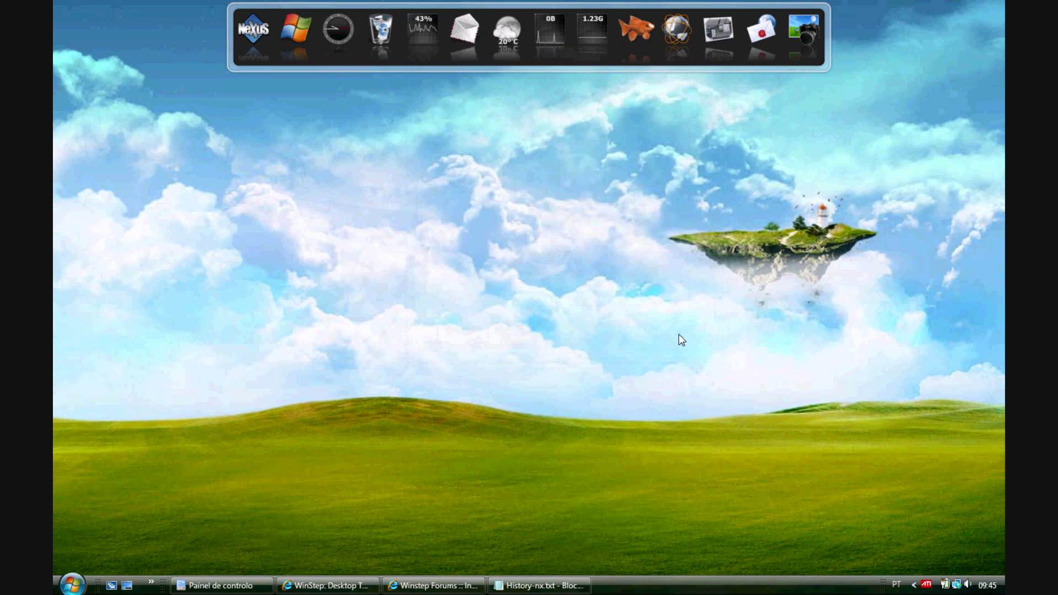
Examine the Wanda fish module's settings and close them without changes.
{"action": "right_click", "coordinate": [644, 58]}
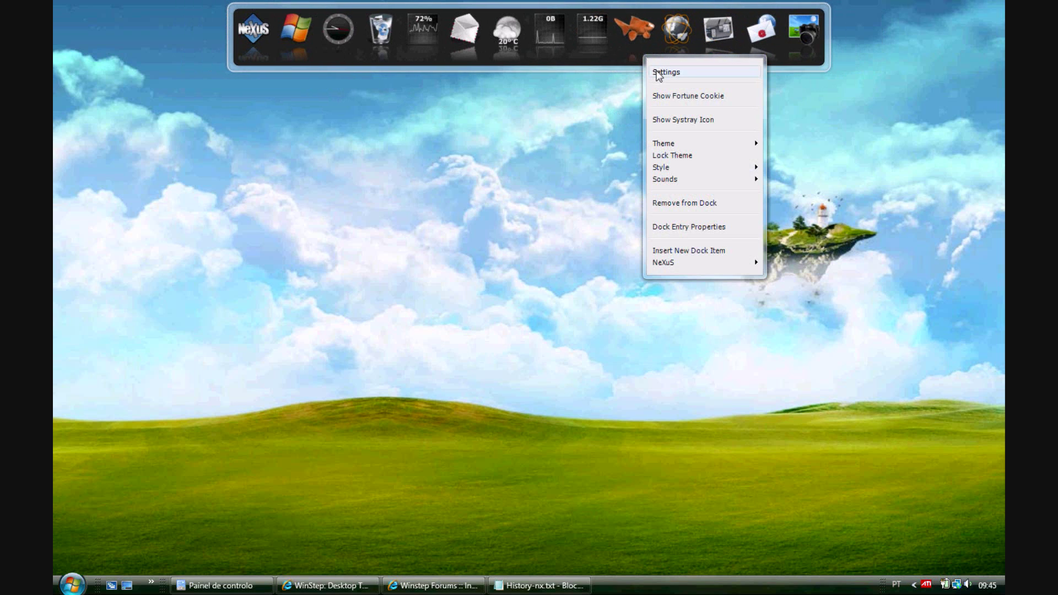
{"action": "left_click", "coordinate": [657, 71]}
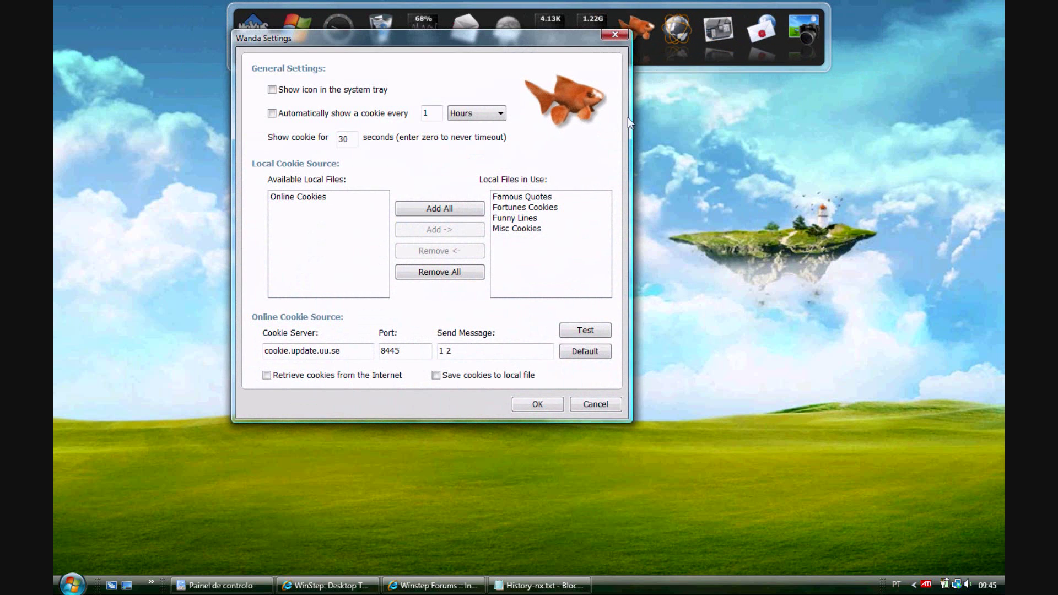
{"action": "left_click", "coordinate": [590, 403]}
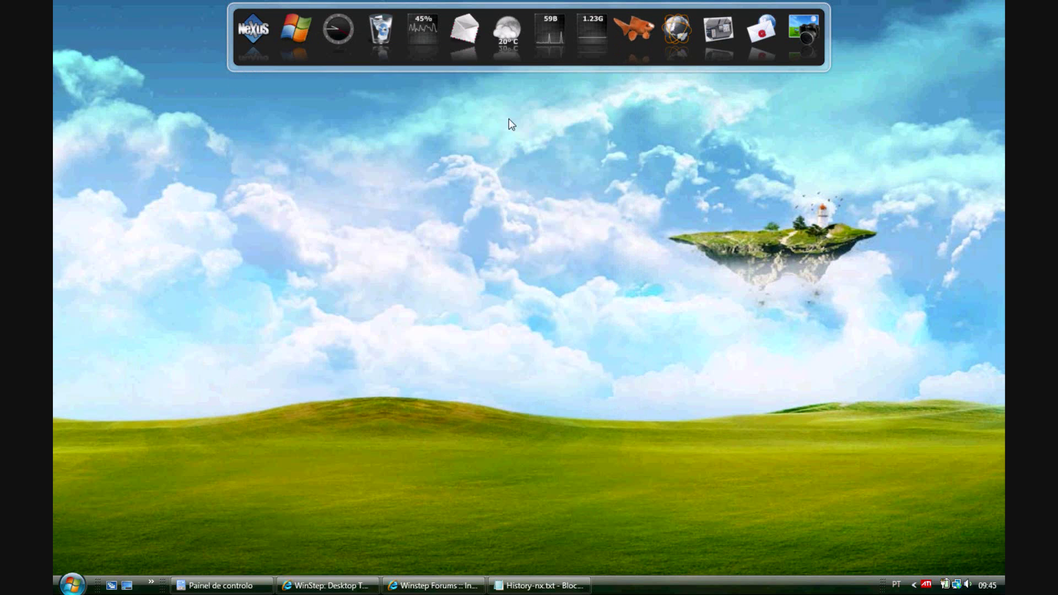
Examine the weather module's location and weather information settings, and close them without changes.
{"action": "right_click", "coordinate": [499, 55]}
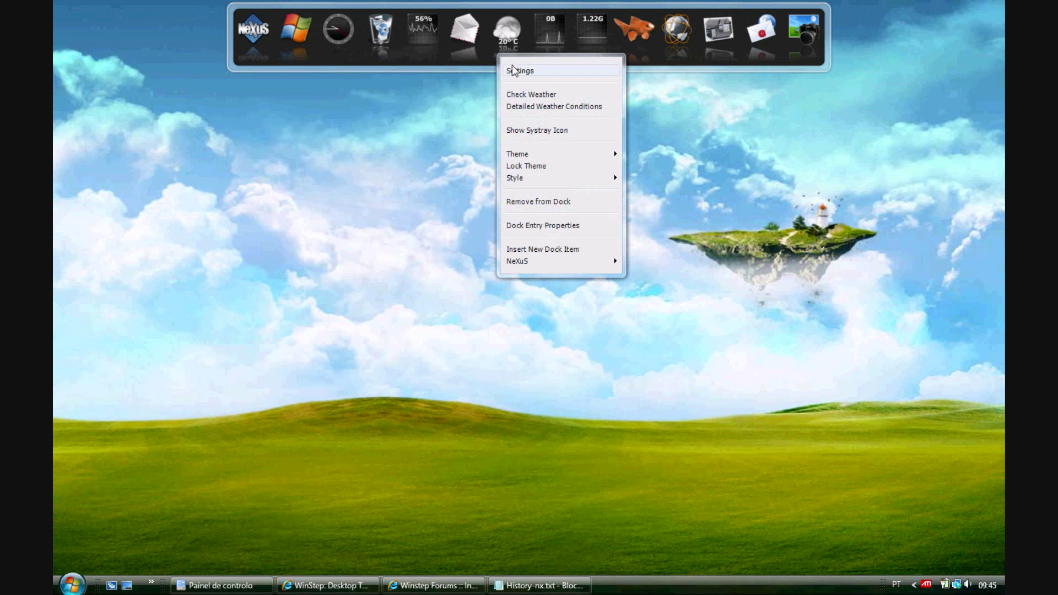
{"action": "left_click", "coordinate": [515, 70]}
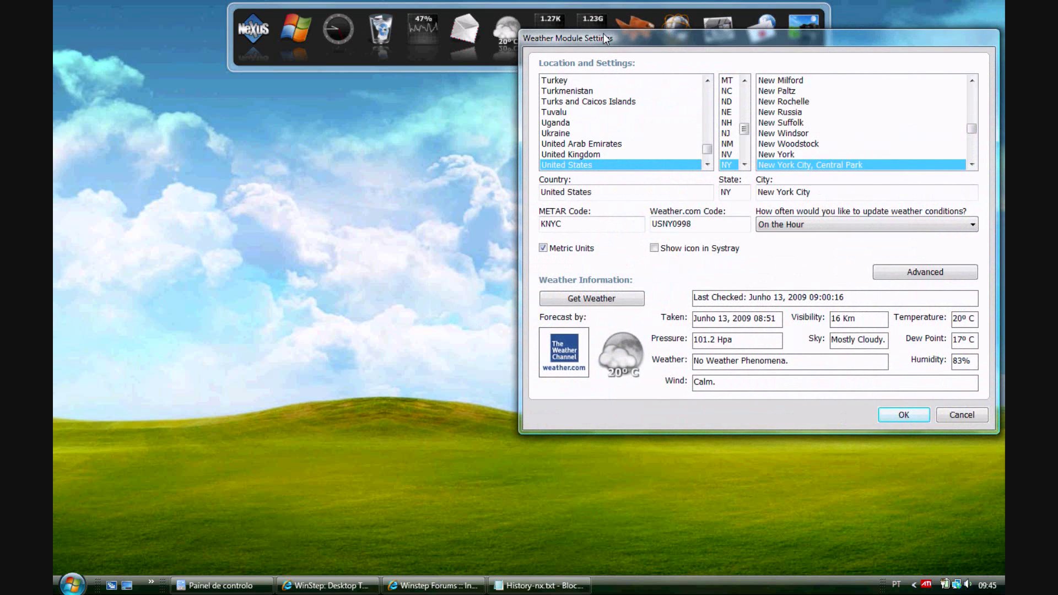
{"action": "left_click_drag", "start_coordinate": [604, 38], "coordinate": [487, 80]}
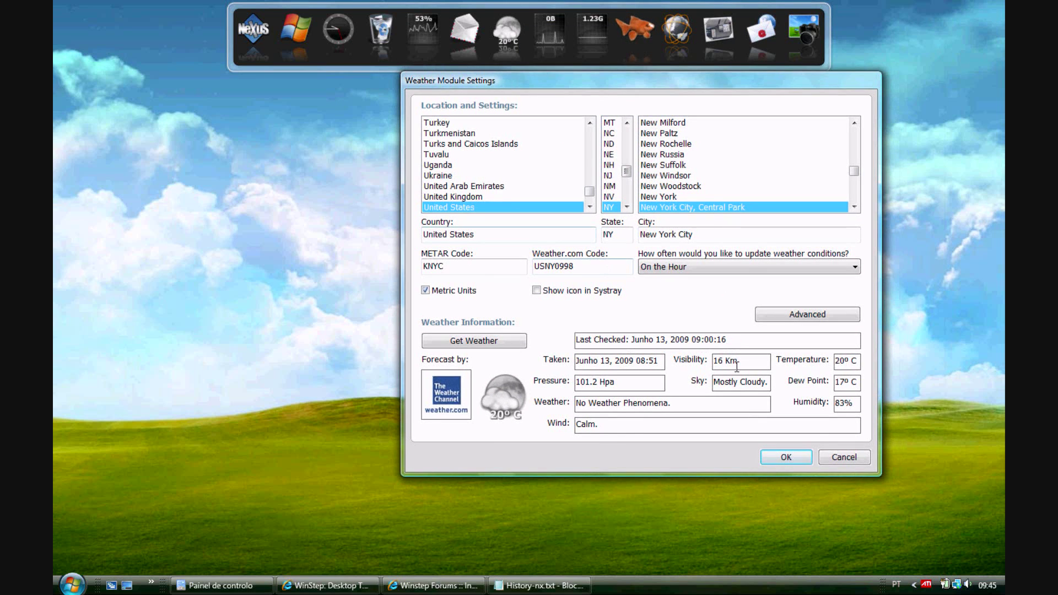
{"action": "left_click", "coordinate": [833, 463]}
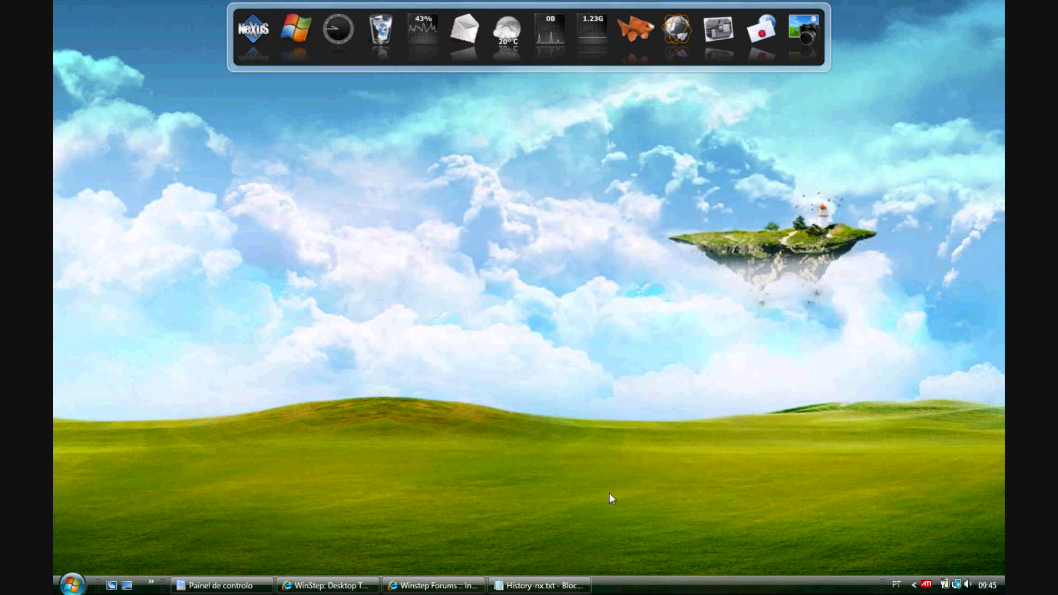
Move the Centro de Sincronização item from the Painel de controlo window along the dock without adding it, and minimize the window.
{"action": "left_click", "coordinate": [260, 585]}
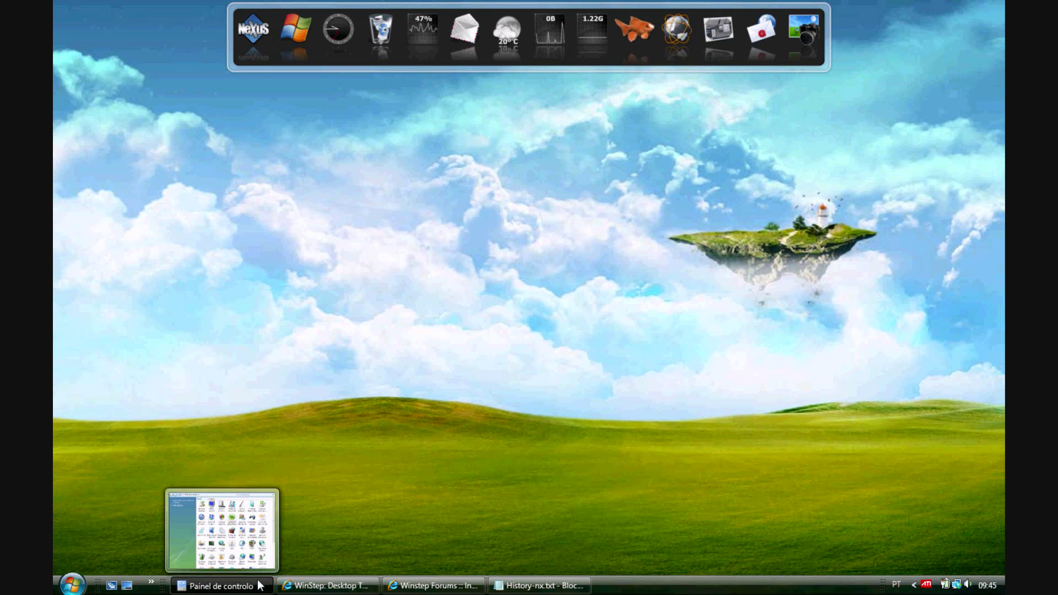
{"action": "left_click_drag", "start_coordinate": [374, 231], "coordinate": [612, 58]}
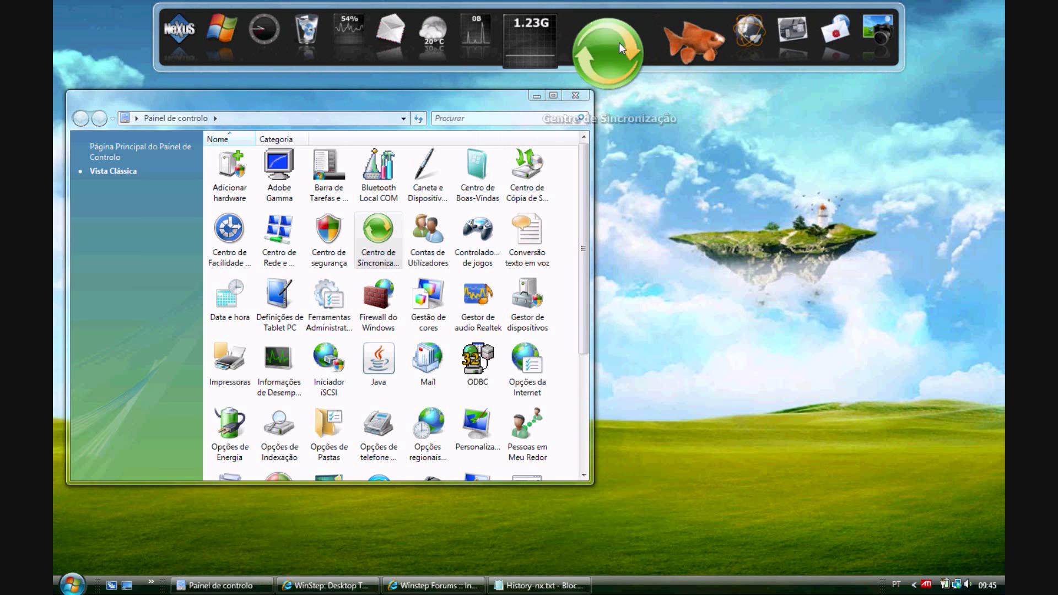
{"action": "left_click_drag", "start_coordinate": [620, 42], "coordinate": [381, 45]}
{"action": "left_click", "coordinate": [612, 364]}
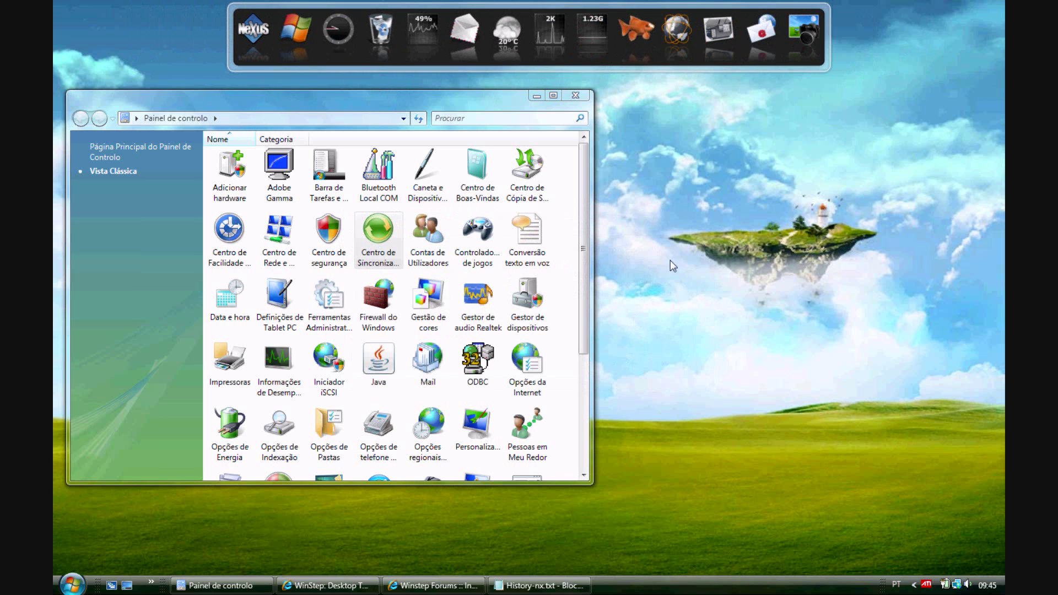
{"action": "left_click", "coordinate": [533, 99]}
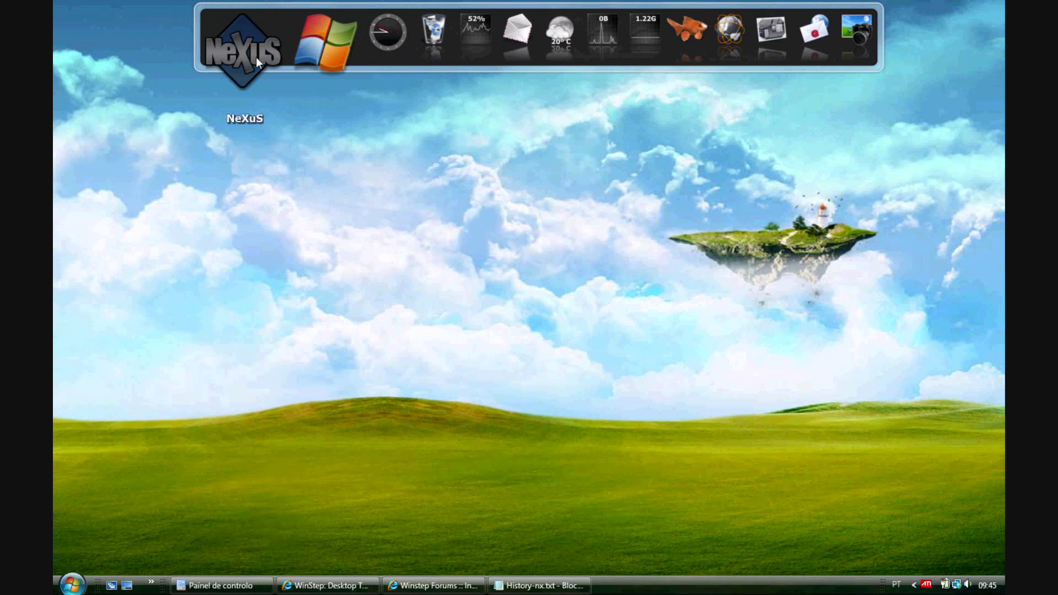
Select the Leopard theme for the dock in the Nexus preferences.
{"action": "right_click", "coordinate": [256, 57]}
{"action": "left_click", "coordinate": [275, 72]}
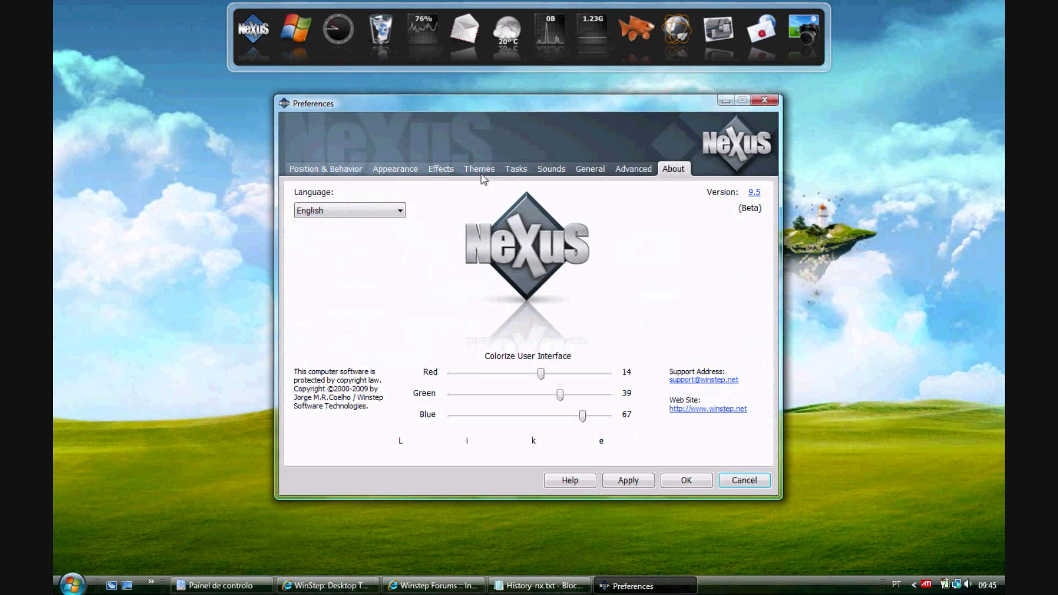
{"action": "left_click", "coordinate": [480, 170]}
{"action": "left_click_drag", "start_coordinate": [418, 258], "coordinate": [418, 321]}
{"action": "left_click", "coordinate": [322, 331]}
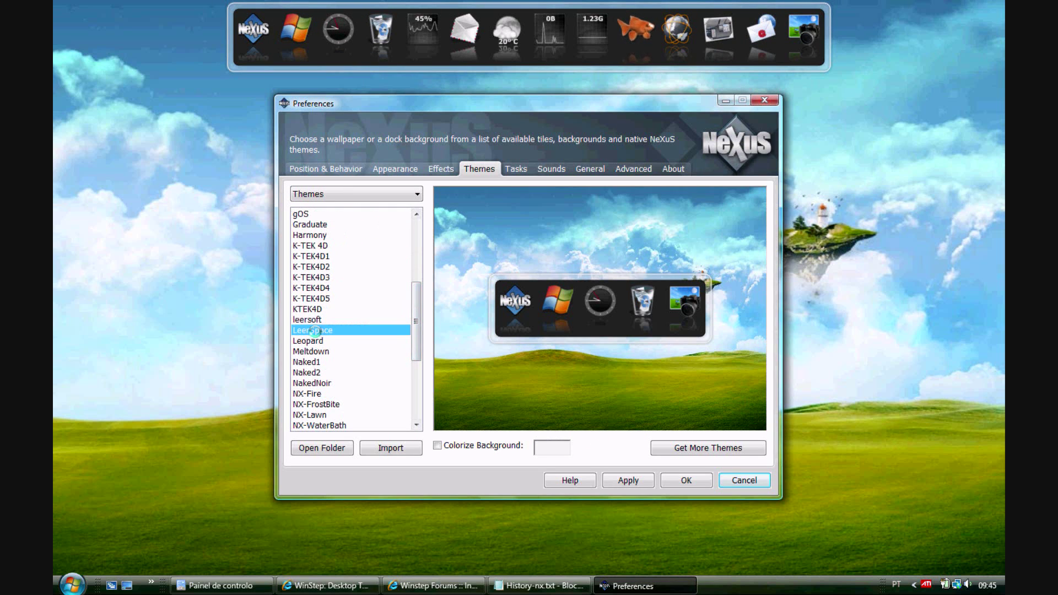
{"action": "left_click", "coordinate": [317, 342]}
Select the Leopard wallpaper from the available wallpapers to match the dock theme.
{"action": "left_click", "coordinate": [377, 195]}
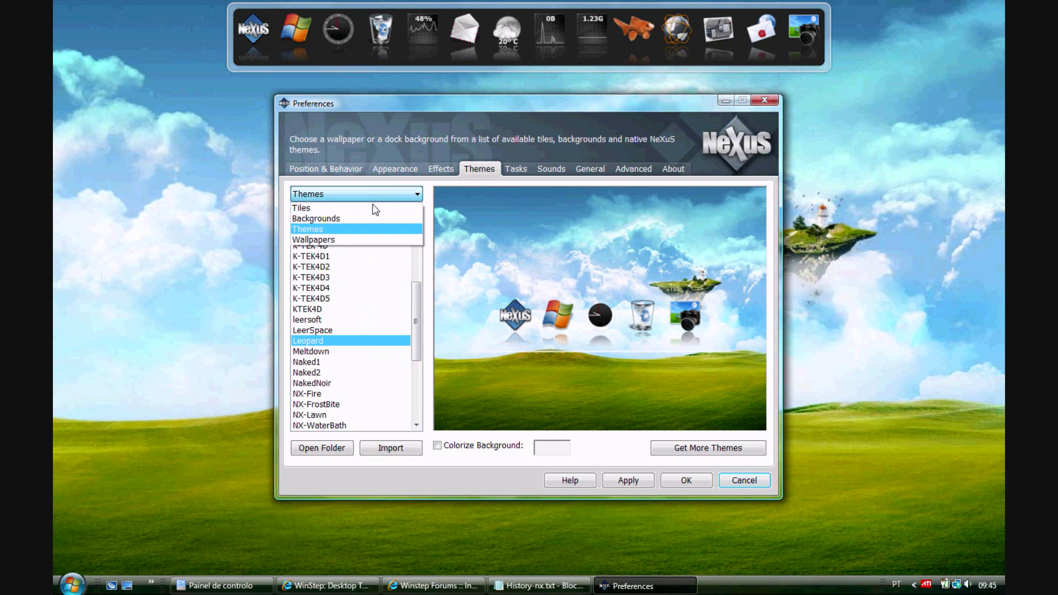
{"action": "left_click", "coordinate": [350, 241]}
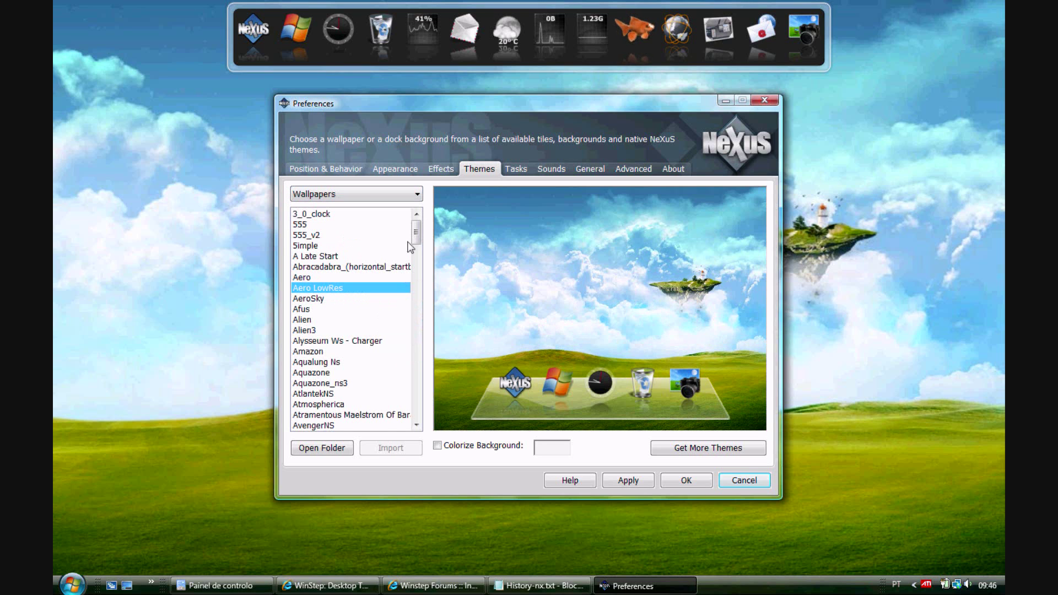
{"action": "left_click_drag", "start_coordinate": [416, 234], "coordinate": [417, 324]}
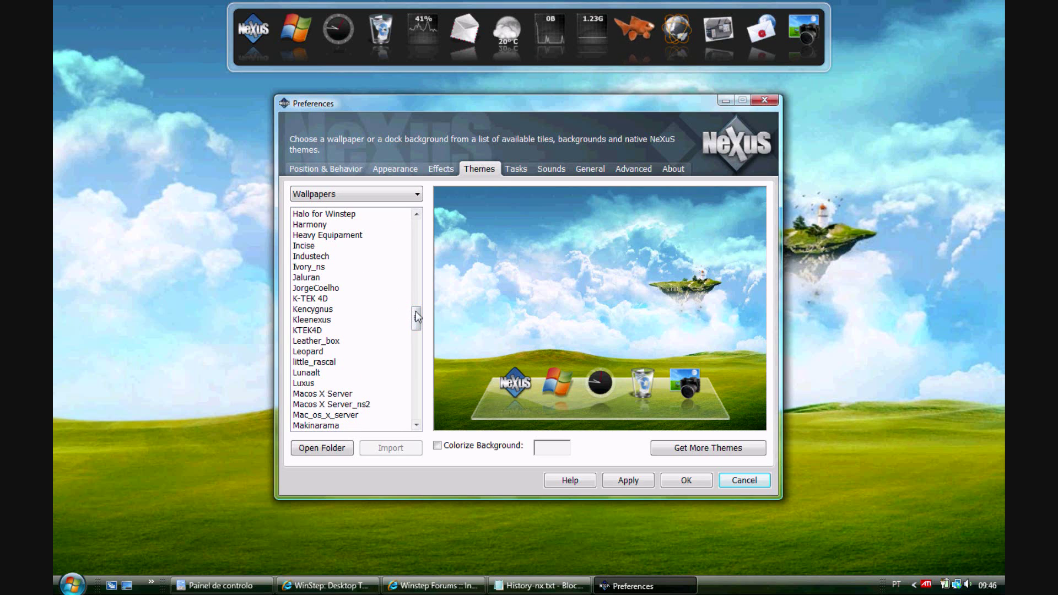
{"action": "left_click_drag", "start_coordinate": [414, 315], "coordinate": [419, 323]}
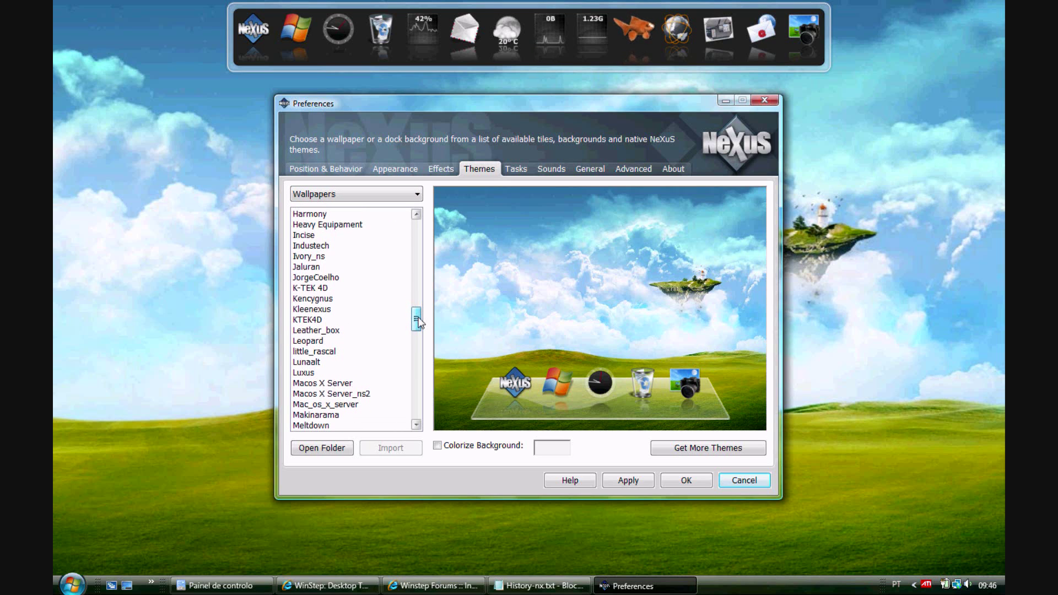
{"action": "left_click", "coordinate": [329, 340]}
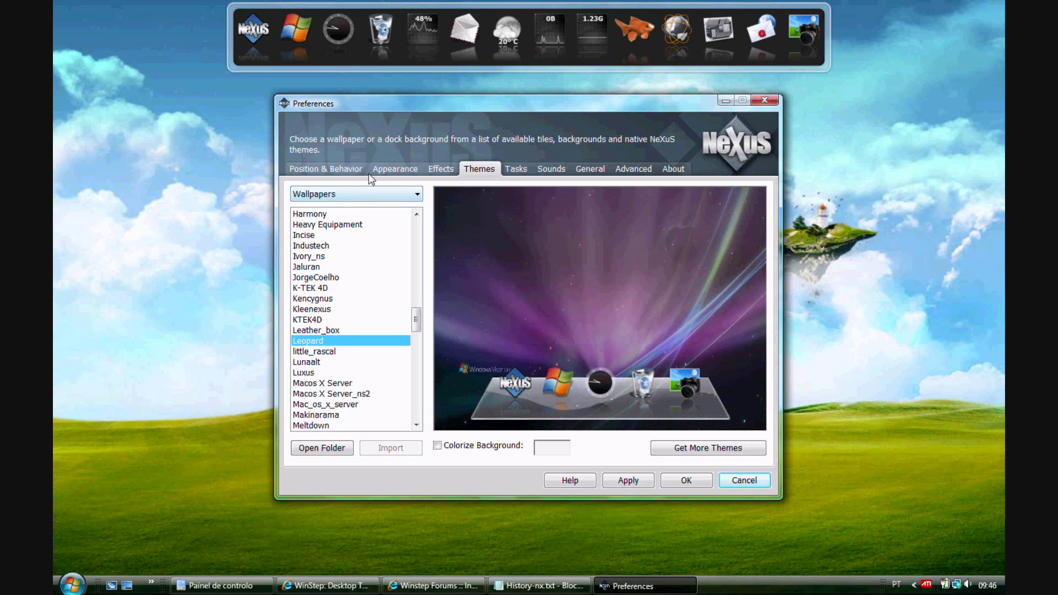
Attach the dock to the Bottom screen edge and apply the preference changes.
{"action": "left_click", "coordinate": [347, 169]}
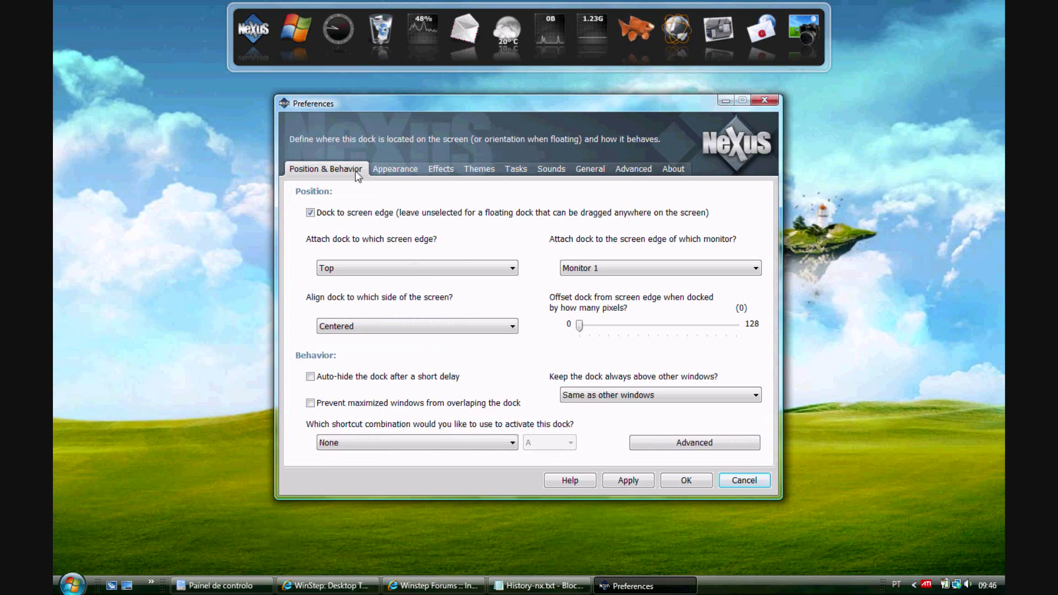
{"action": "left_click", "coordinate": [387, 273]}
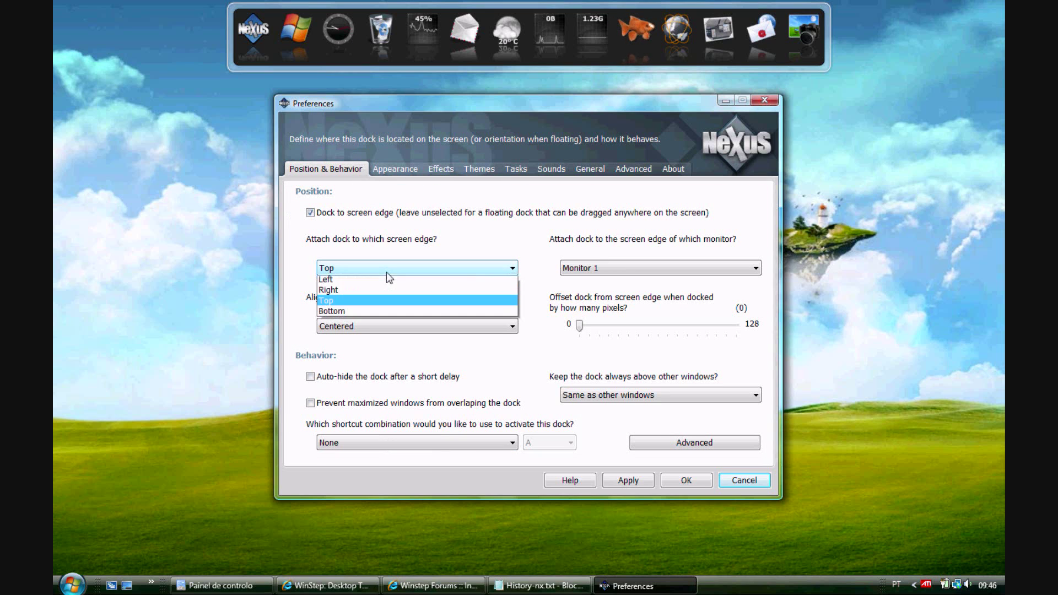
{"action": "left_click", "coordinate": [374, 309]}
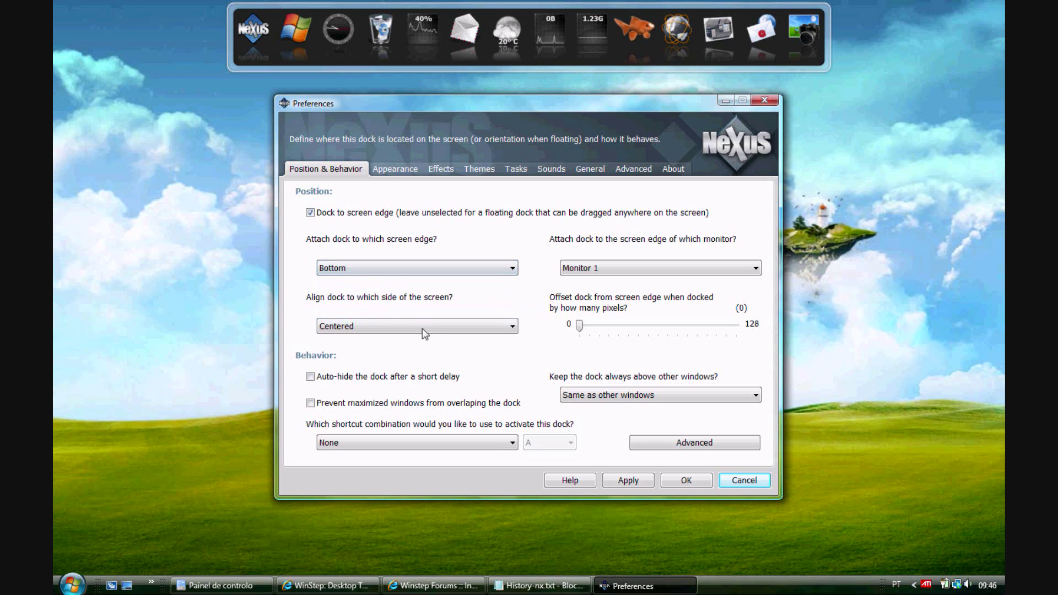
{"action": "left_click", "coordinate": [669, 477]}
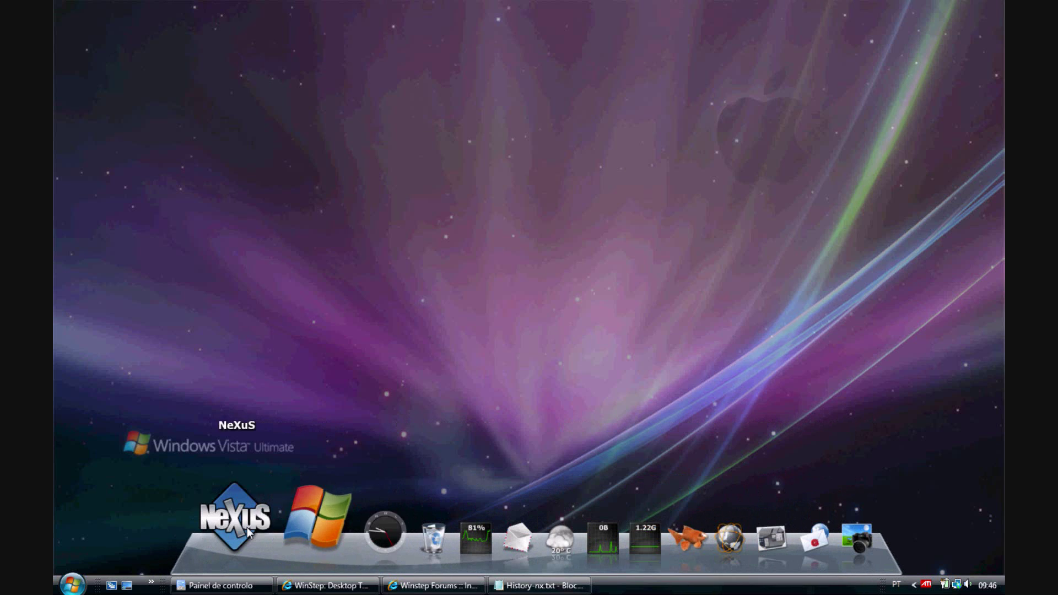
Open the dock's preferences again.
{"action": "right_click", "coordinate": [246, 526]}
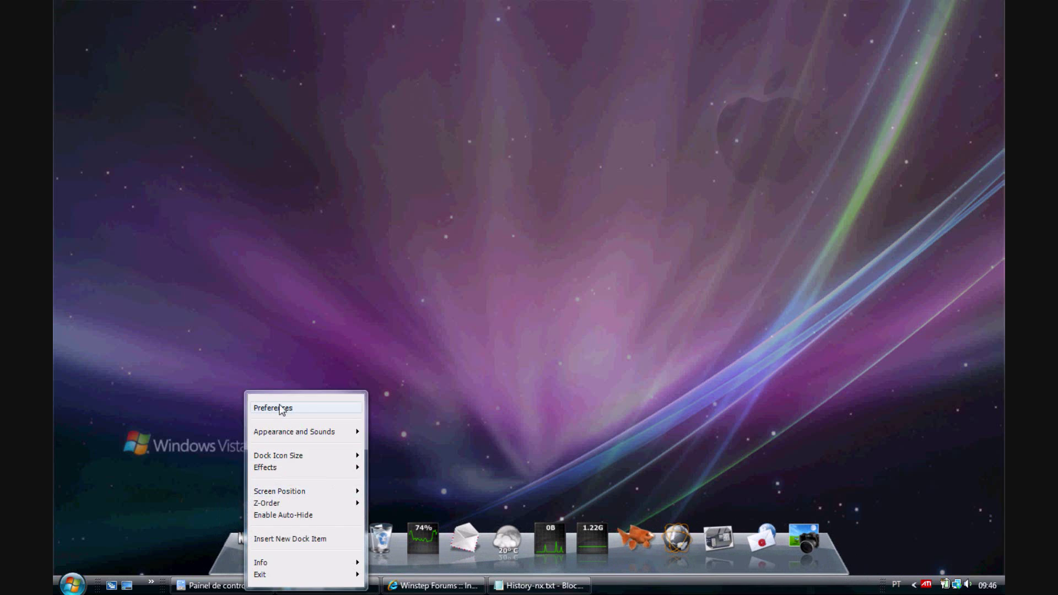
{"action": "left_click", "coordinate": [273, 408]}
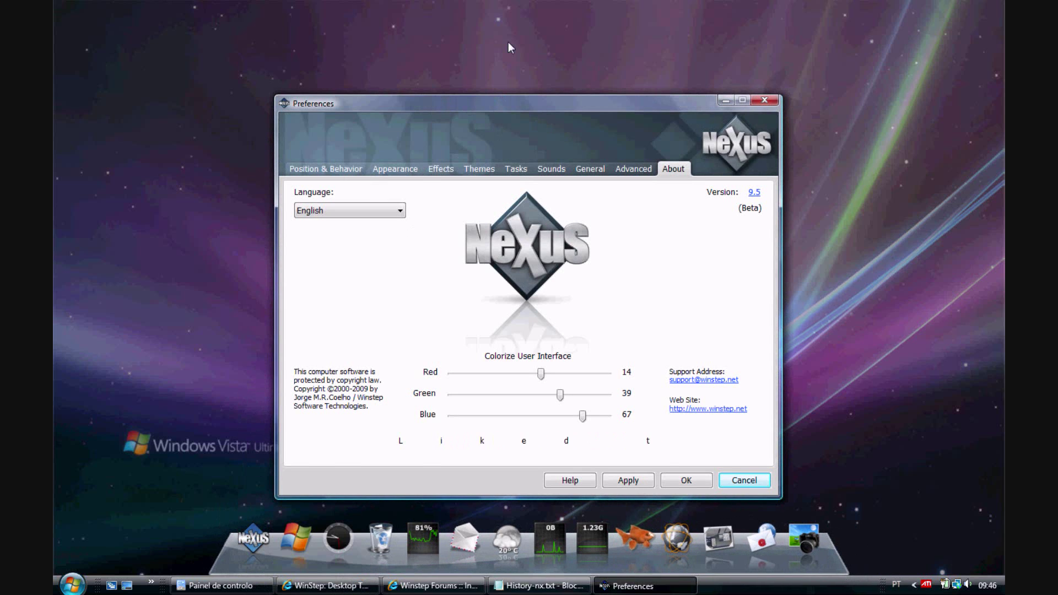